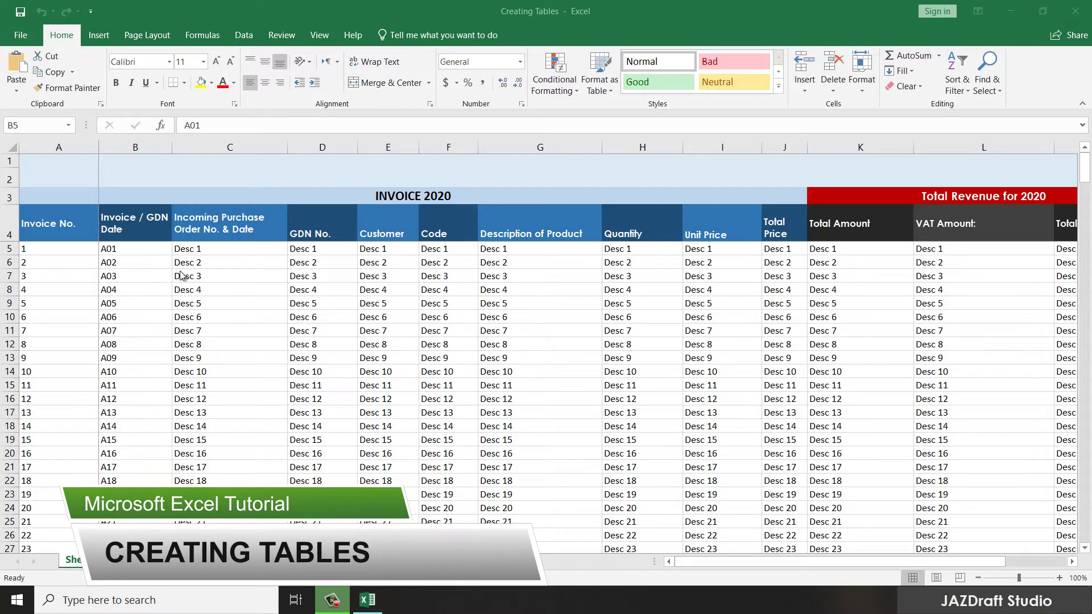
left_click(182, 276)
scroll(140, 298, "down", 3)
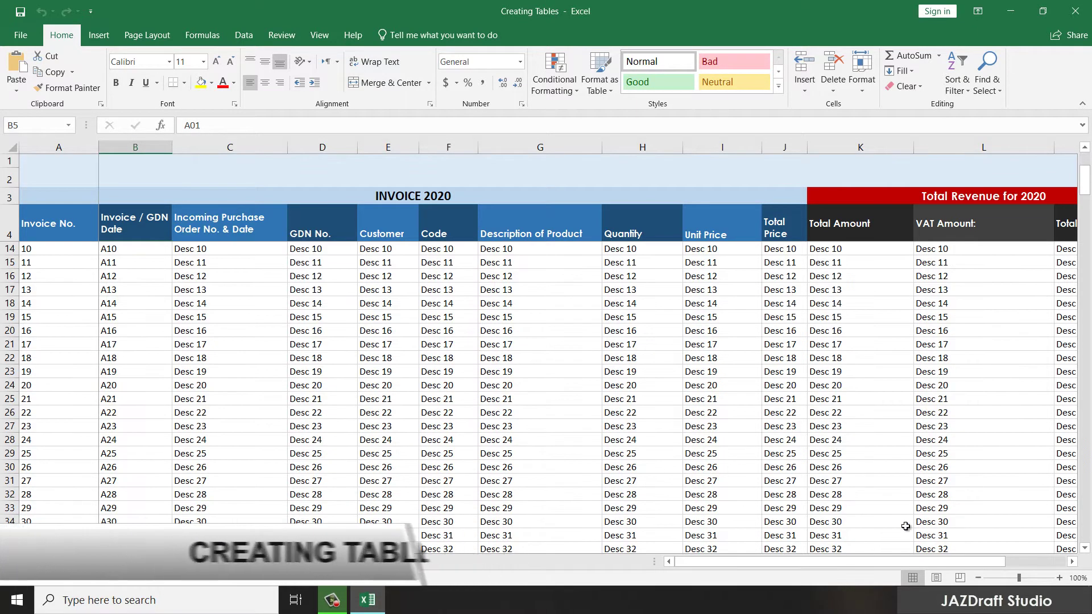
mouse_move(941, 562)
left_mouse_down()
mouse_move(1006, 562)
mouse_move(946, 562)
left_mouse_up()
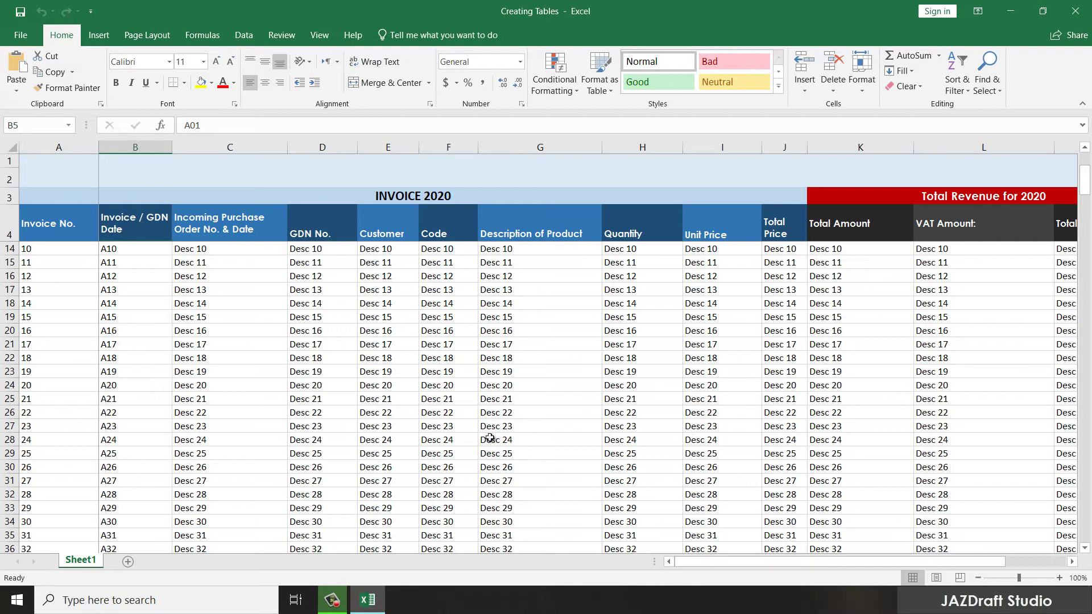
scroll(475, 427, "up", 3)
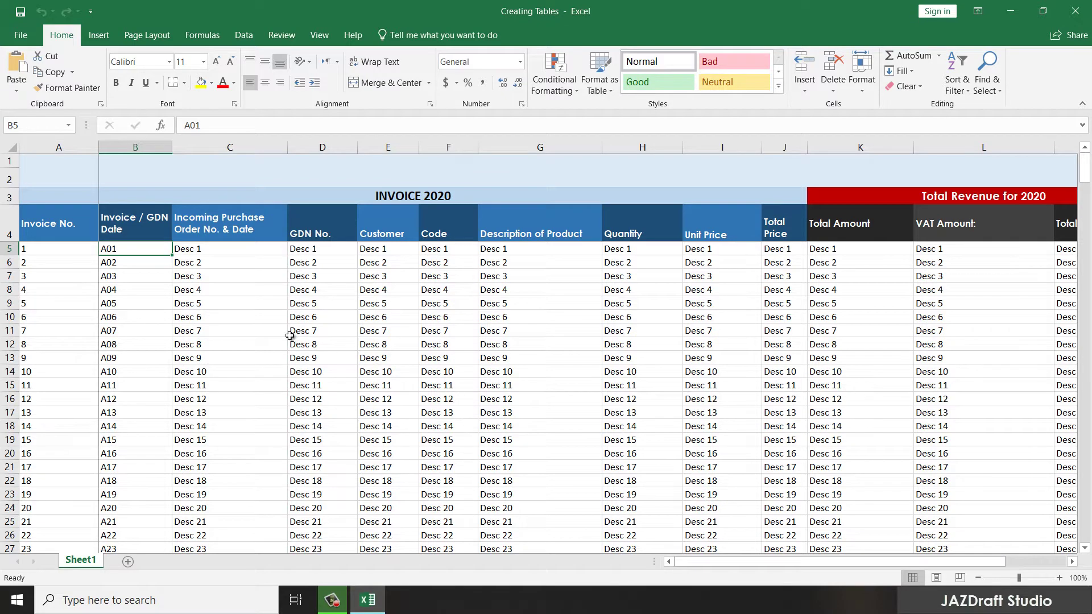
- Create a table from the invoice data range A5:N285, leaving the option for existing headers off
left_click(51, 250)
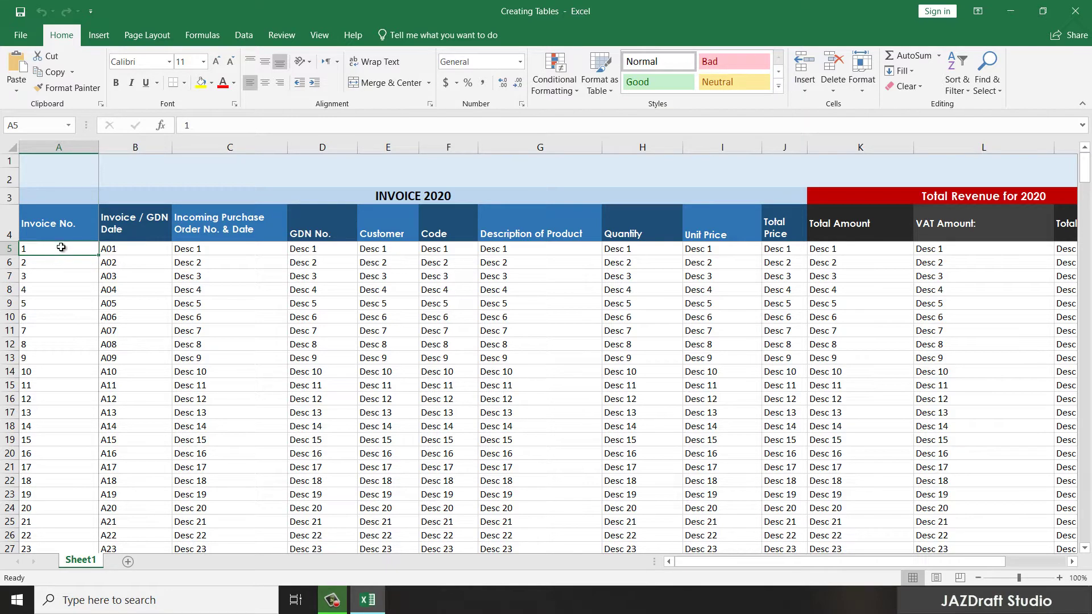
scroll(790, 398, "down", 15)
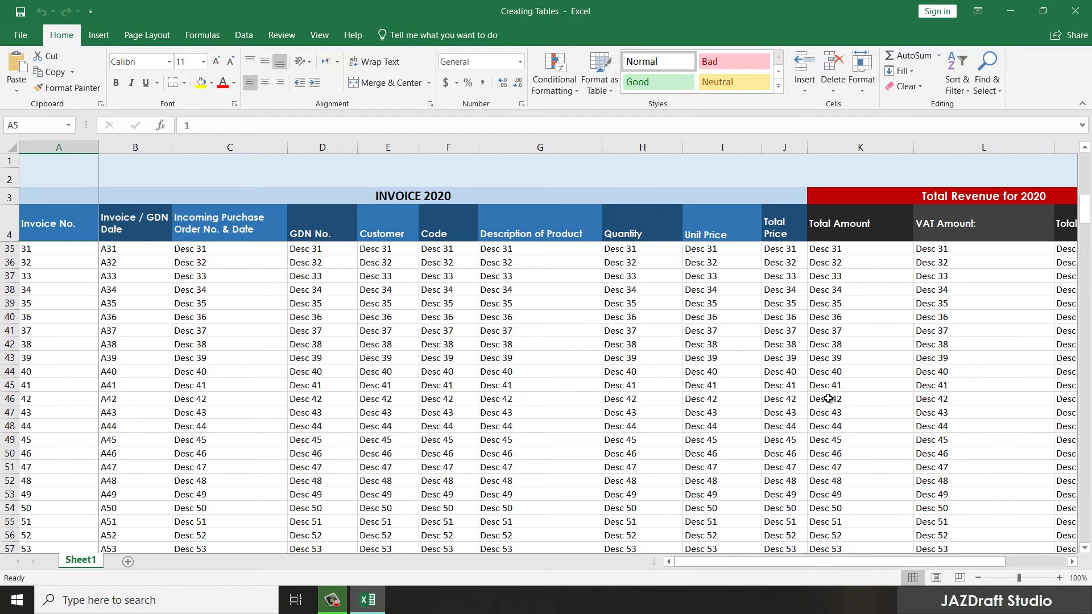
scroll(848, 428, "down", 20)
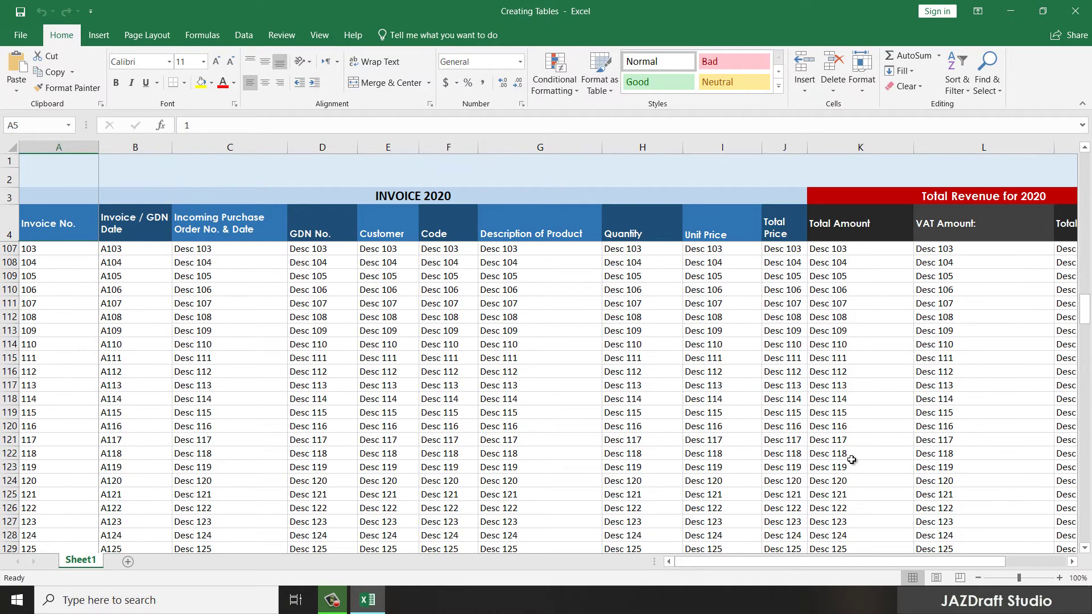
scroll(852, 456, "down", 20)
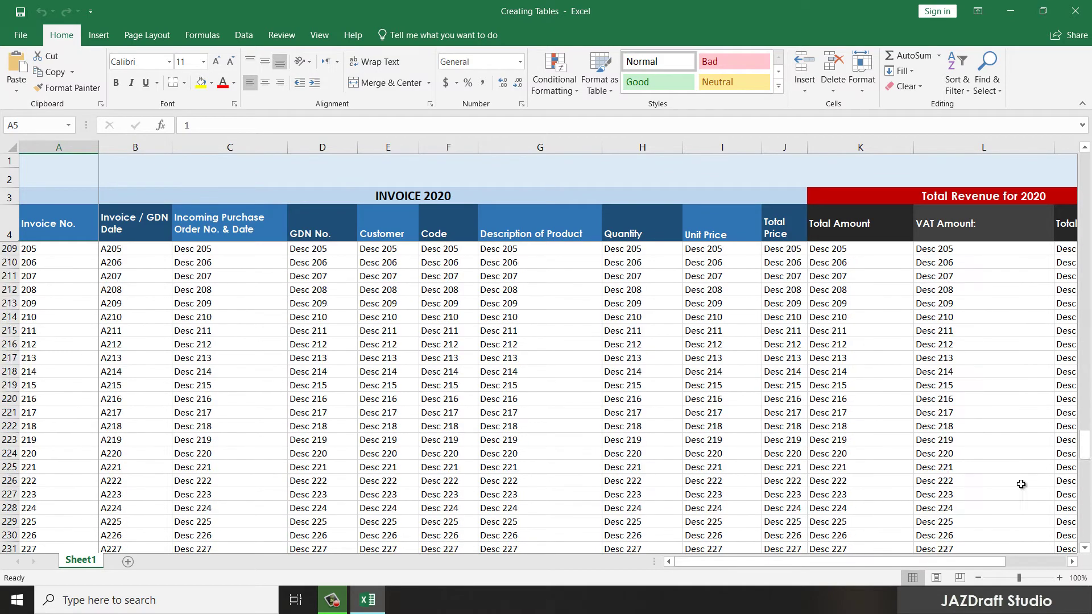
left_click_drag(1084, 461, 1084, 539)
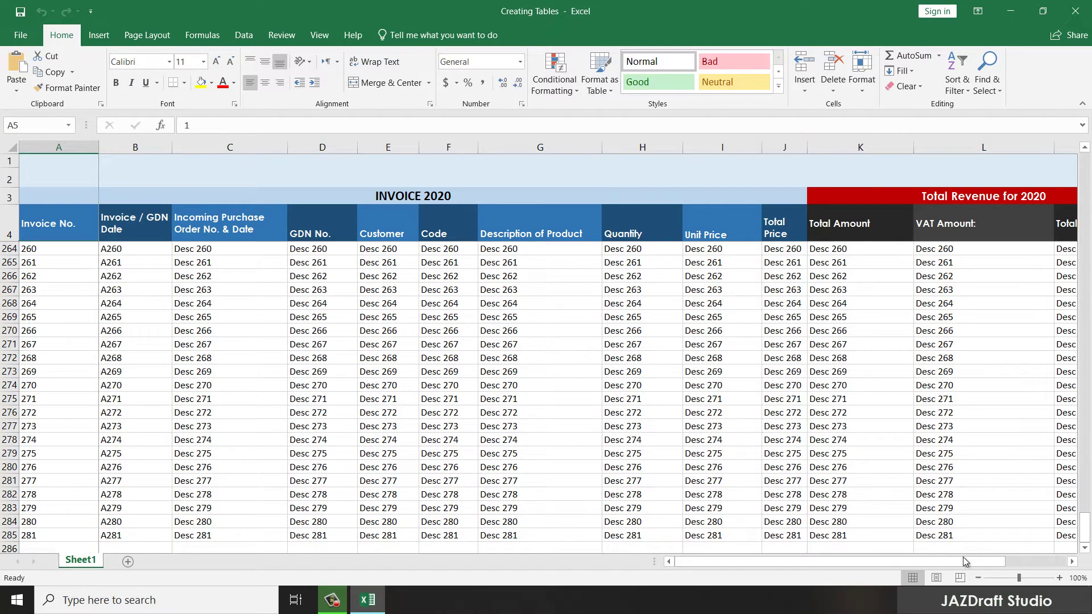
scroll(959, 493, "down", 3)
left_click_drag(920, 562, 1042, 562)
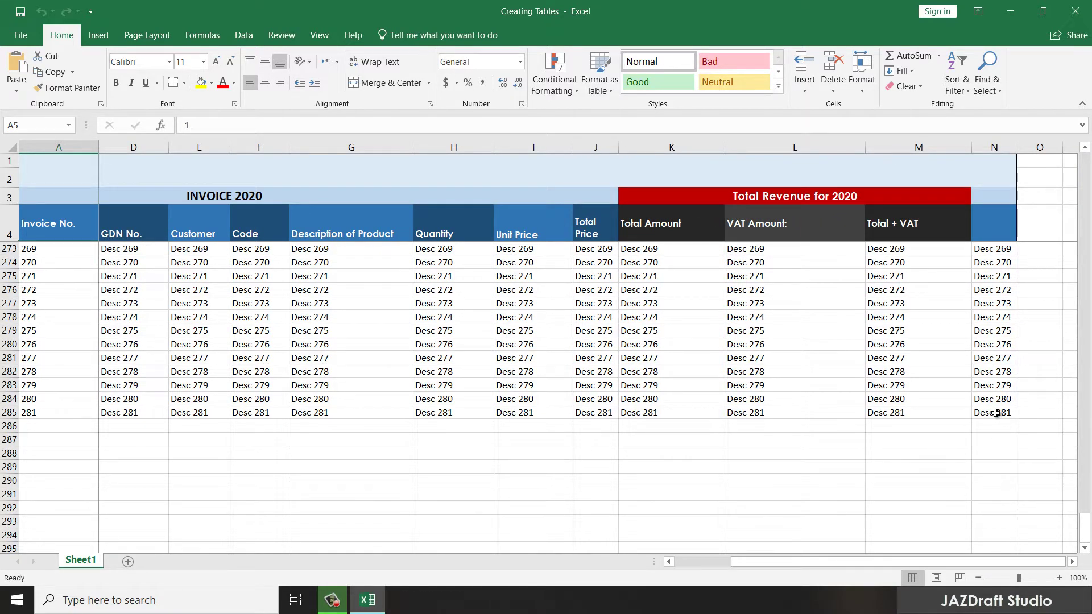
left_click(997, 415, "shift")
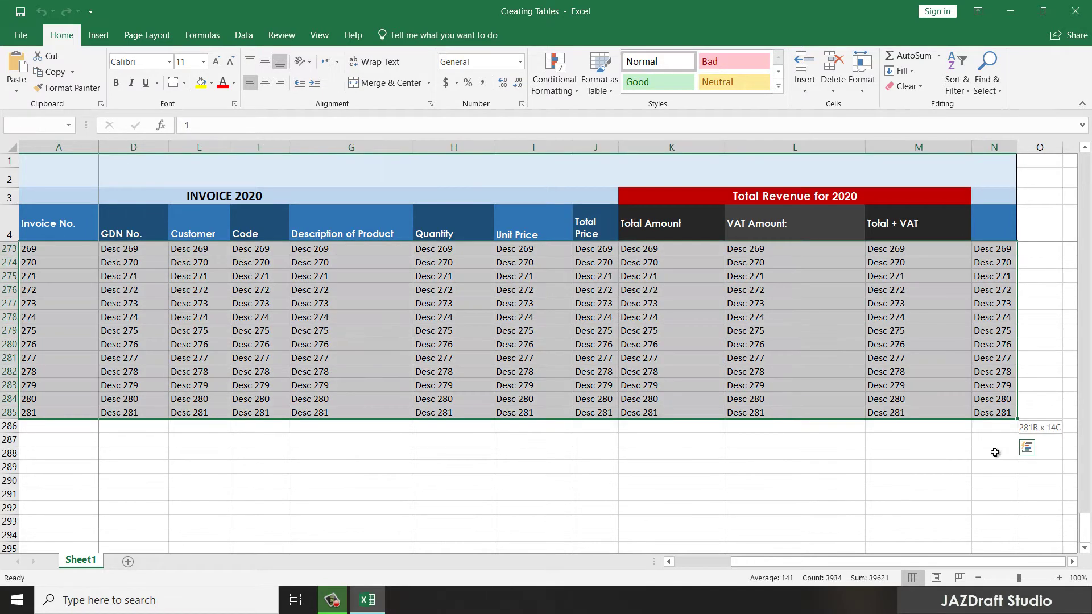
left_click_drag(954, 563, 841, 560)
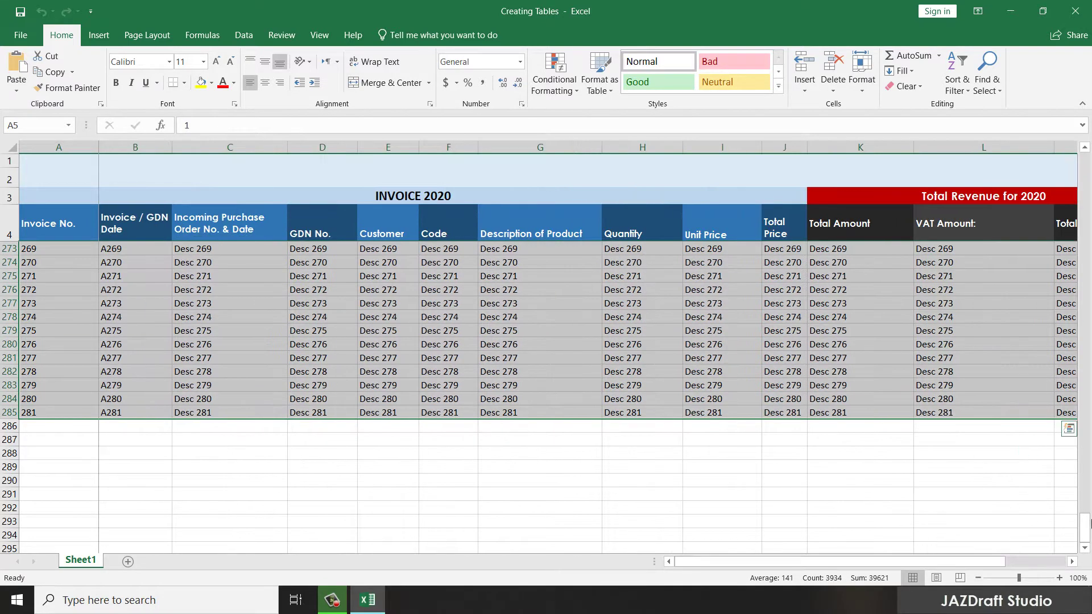
left_click_drag(1085, 528, 1086, 150)
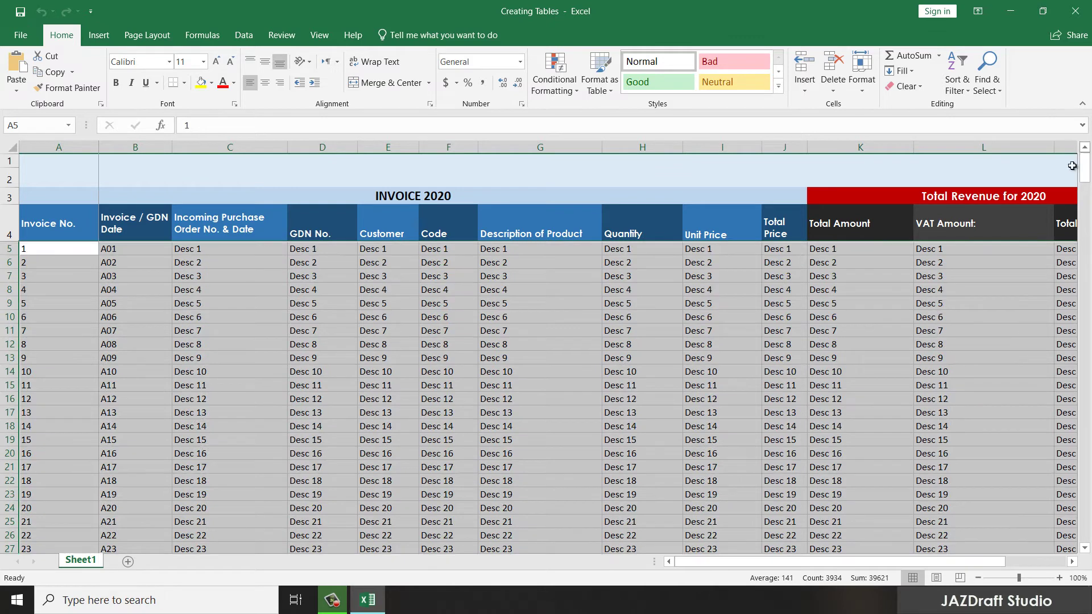
left_click(147, 37)
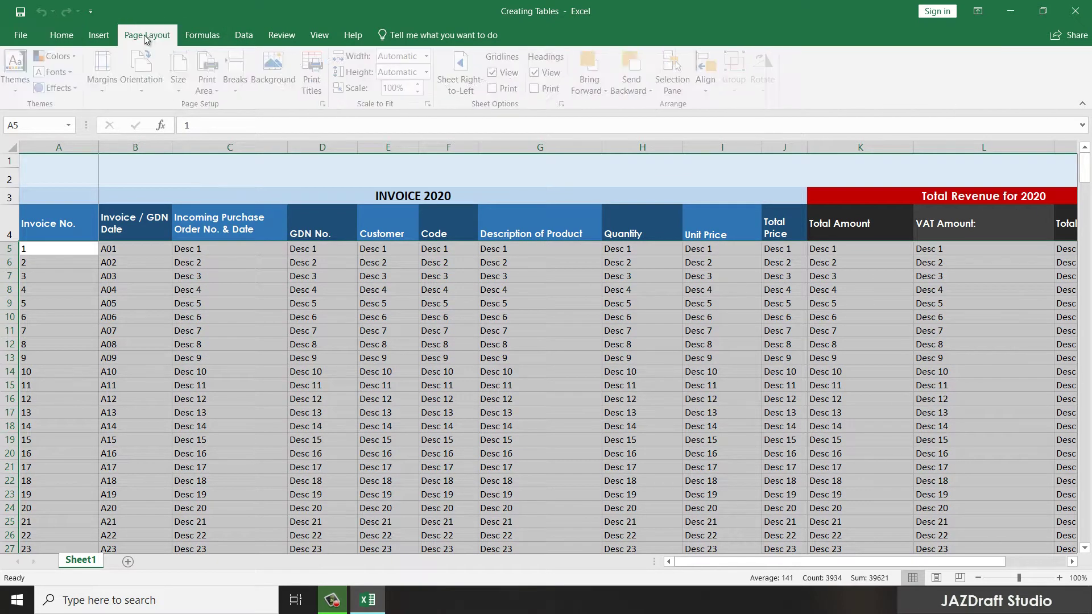
left_click(101, 35)
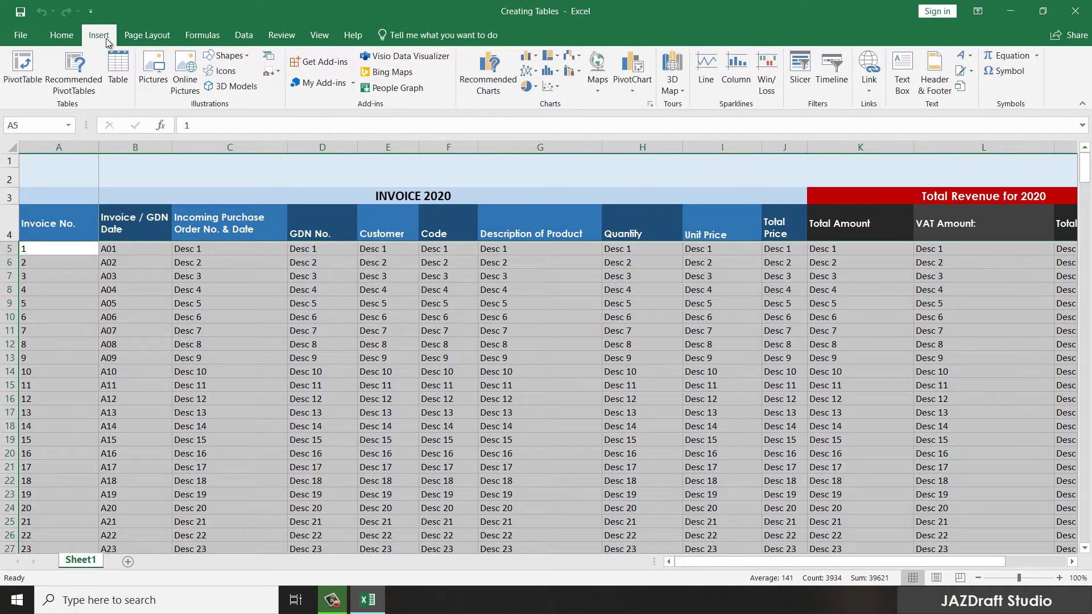
left_click(119, 84)
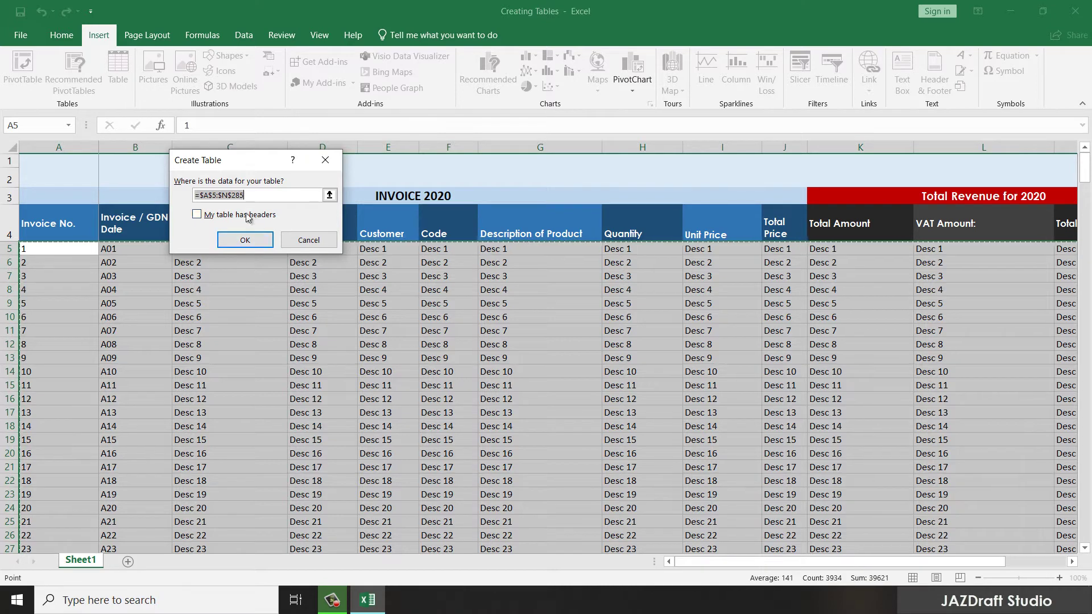
left_click(244, 240)
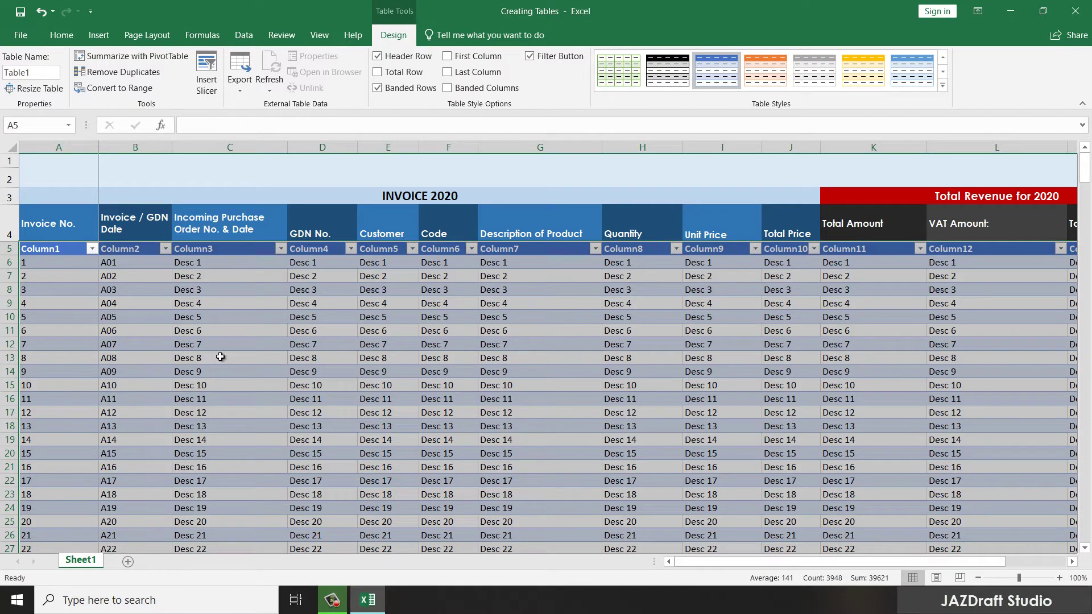
- Try several table styles on the new table, including light green, medium orange, medium blue and the plain unshaded style
left_click(621, 72)
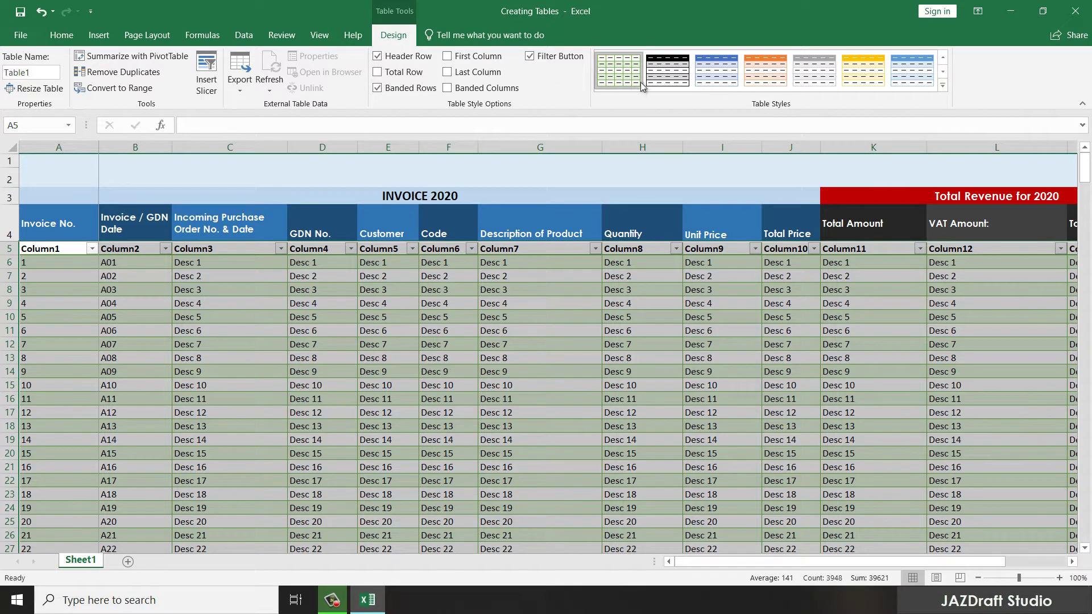
left_click(671, 72)
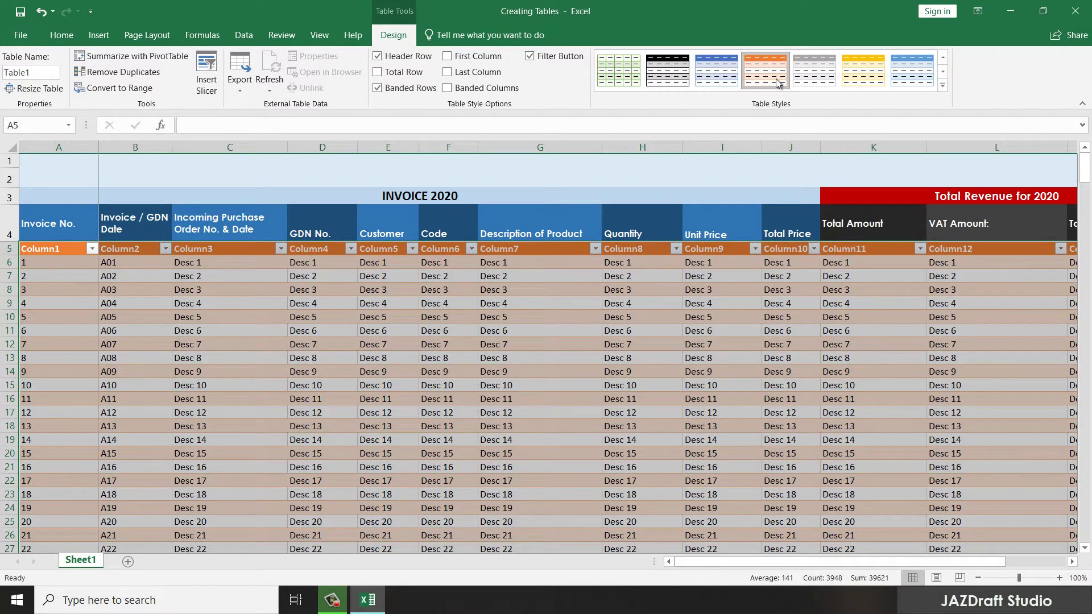
left_click(720, 67)
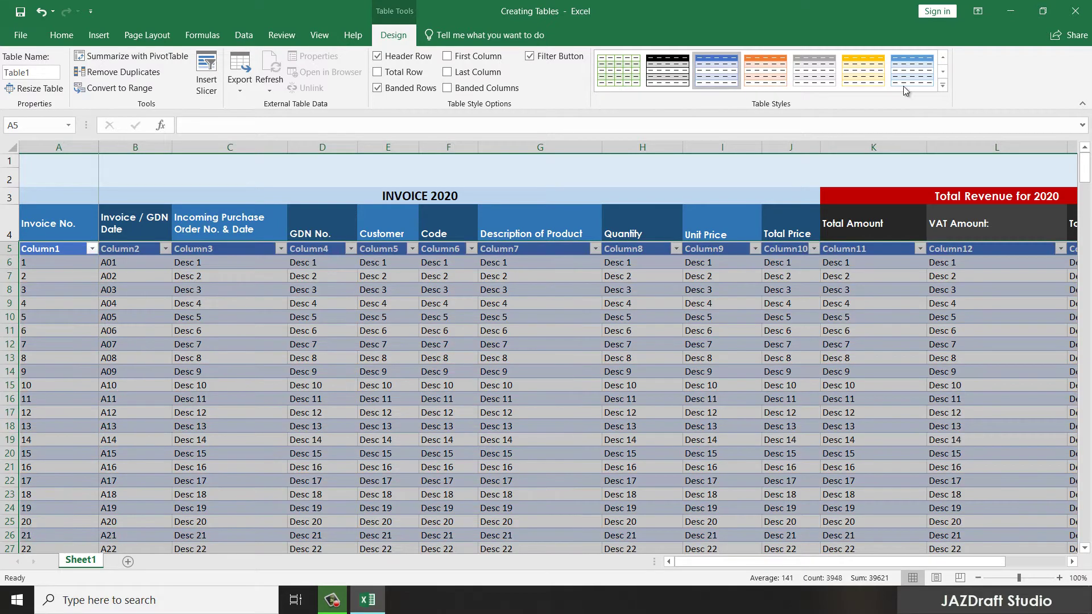
left_click(942, 85)
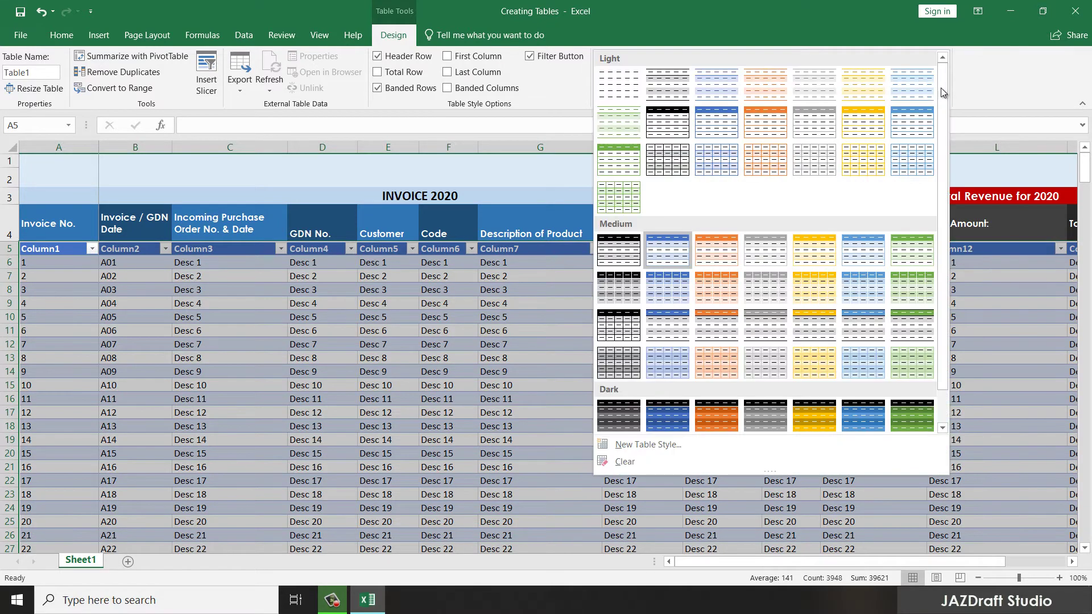
left_click(610, 96)
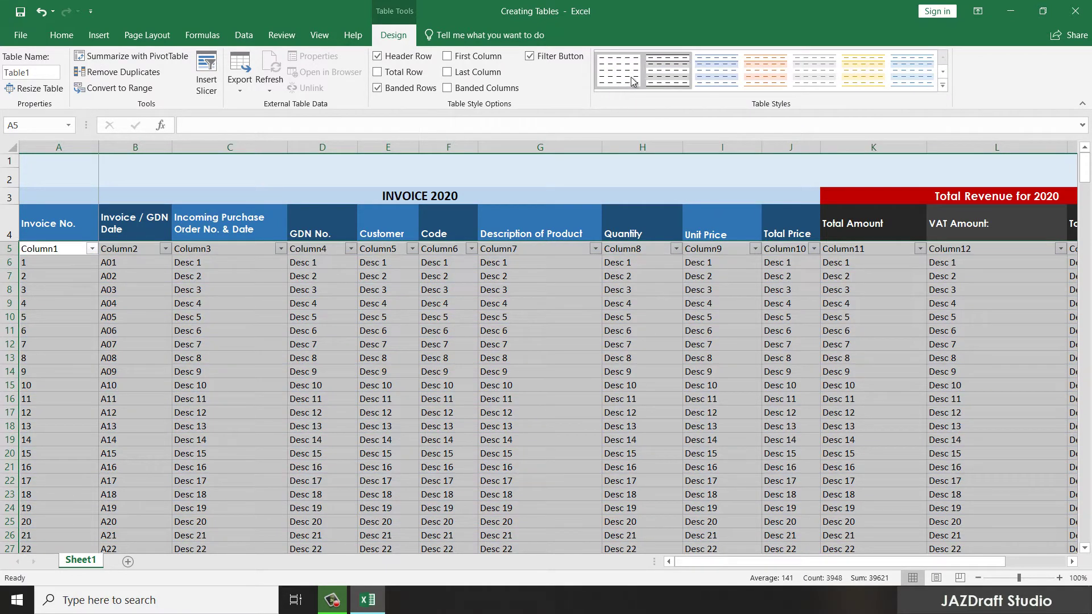
- Apply the blue banded table style from the first row of the Light group to the table
left_click(944, 86)
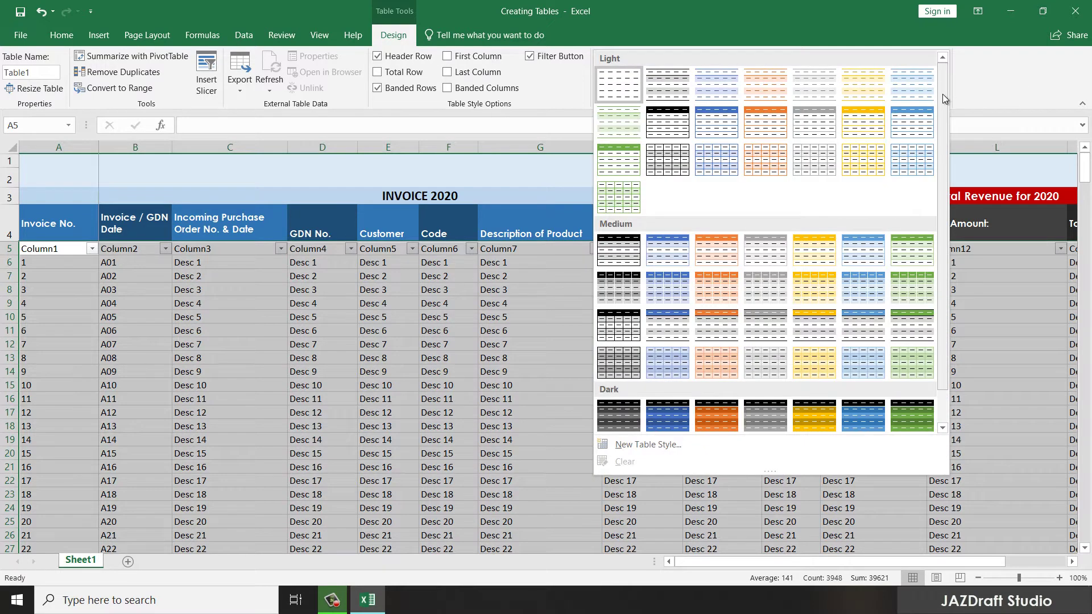
left_click(725, 94)
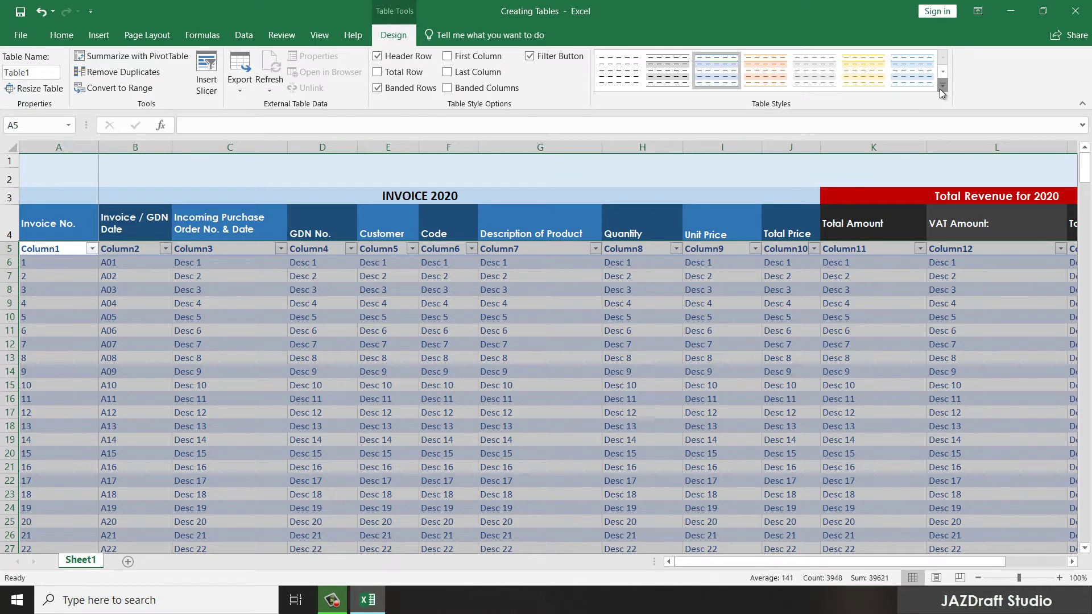
left_click(943, 86)
left_click(717, 83)
left_click(658, 371)
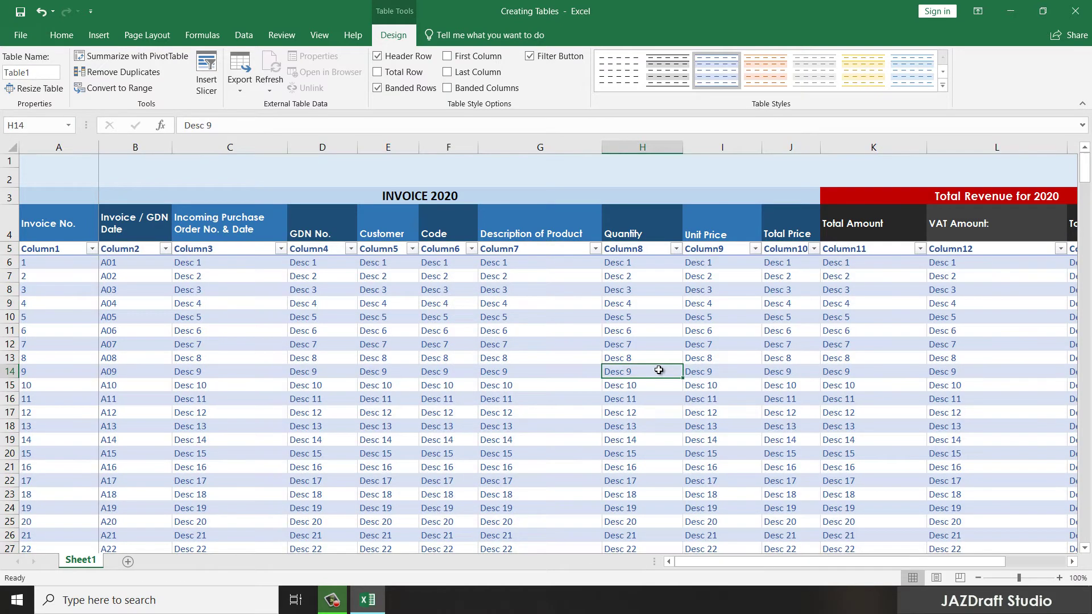
- Examine the table's banded rows and the frozen heading rows from the first records down to the middle of the data
scroll(449, 415, "down", 5)
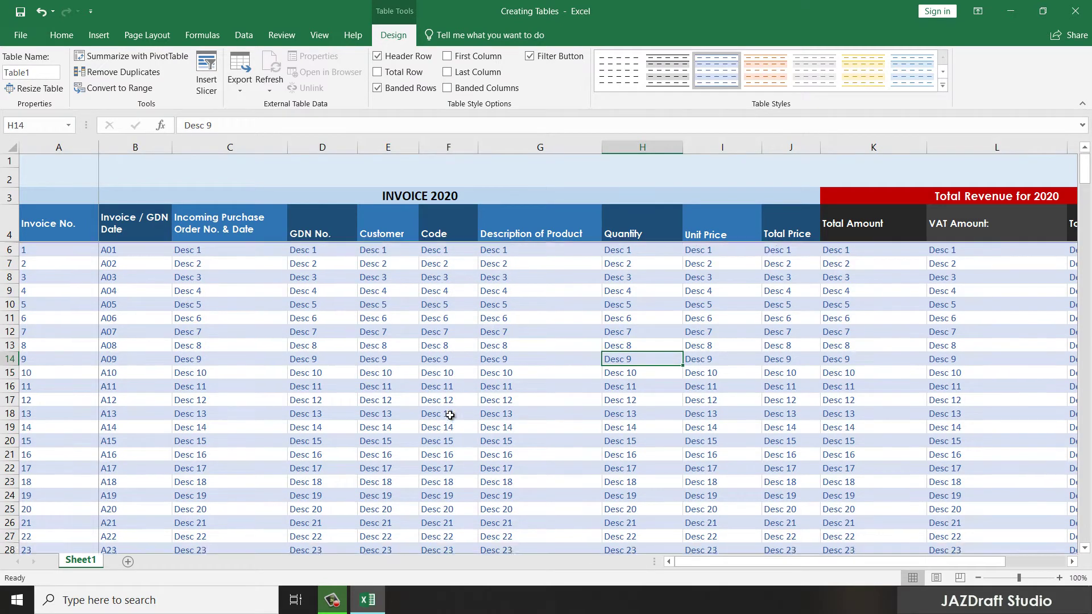
scroll(453, 401, "up", 5)
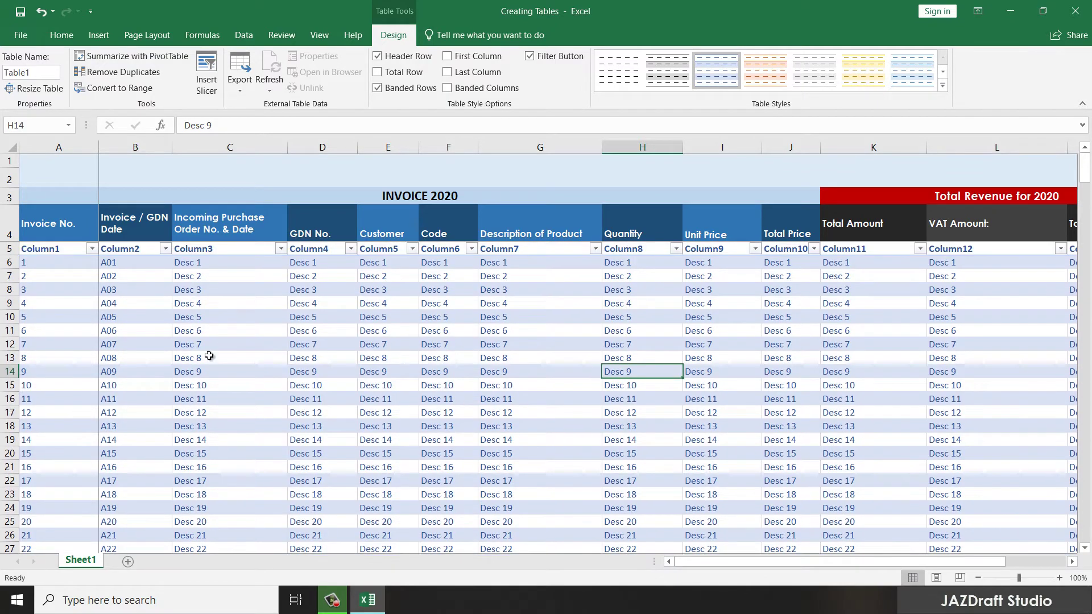
scroll(538, 415, "down", 20)
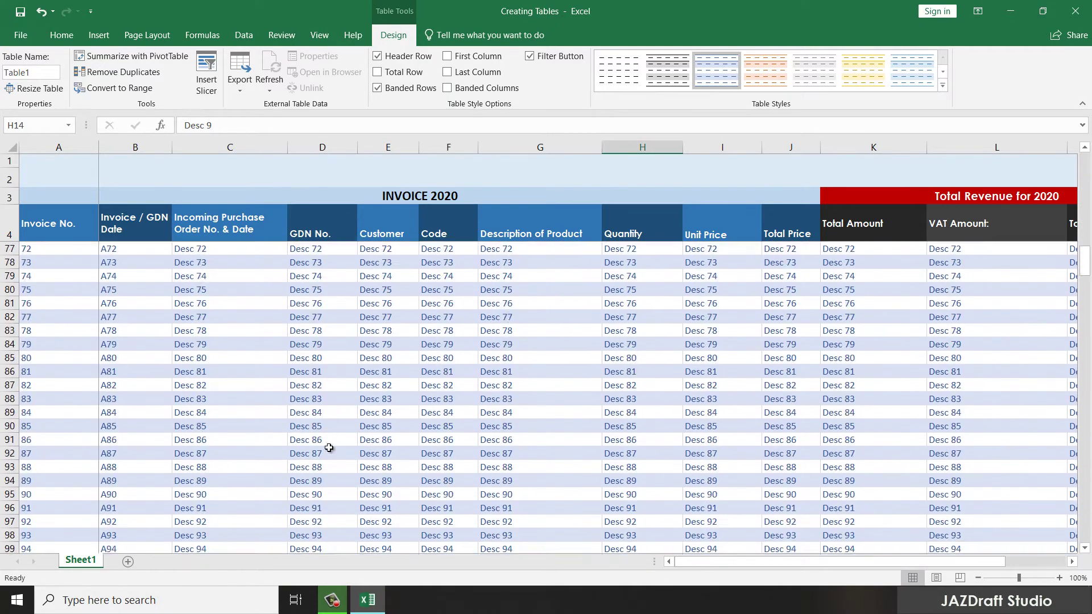
scroll(332, 444, "down", 2)
scroll(334, 443, "down", 14)
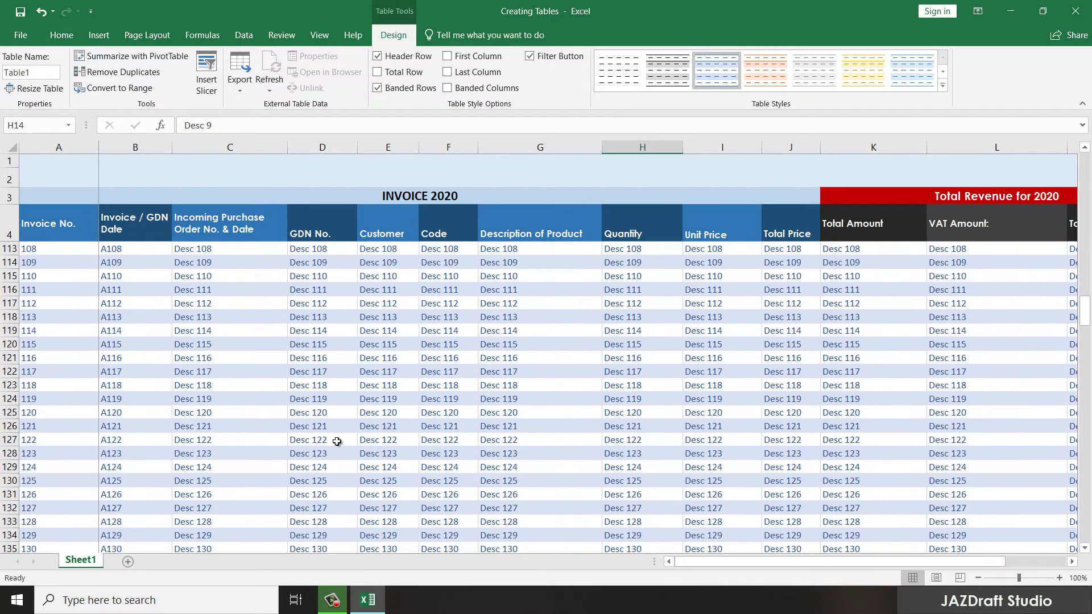
left_click(314, 426)
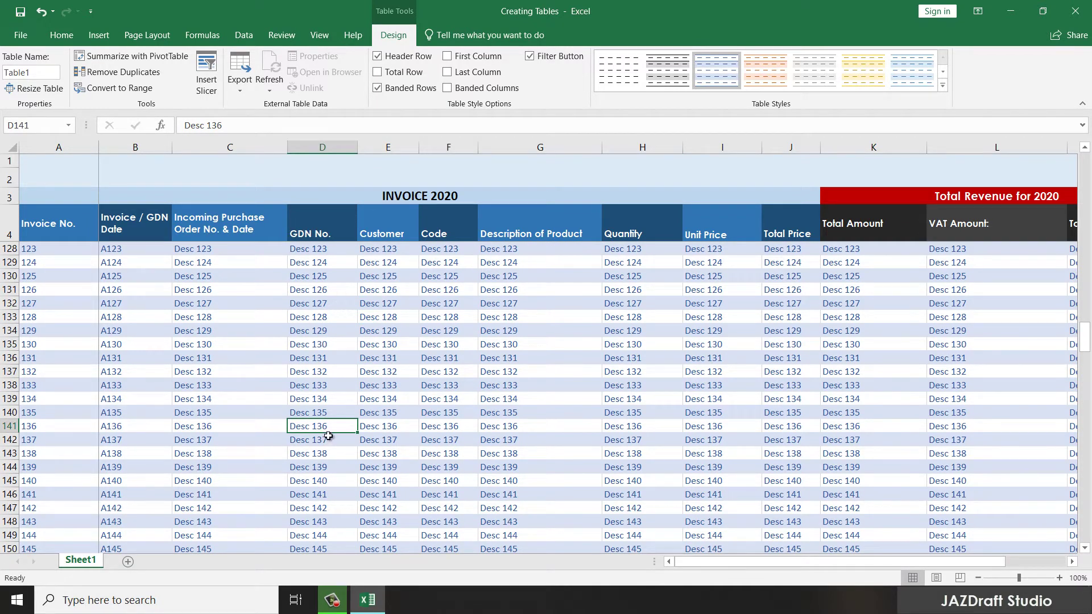
left_click(342, 250)
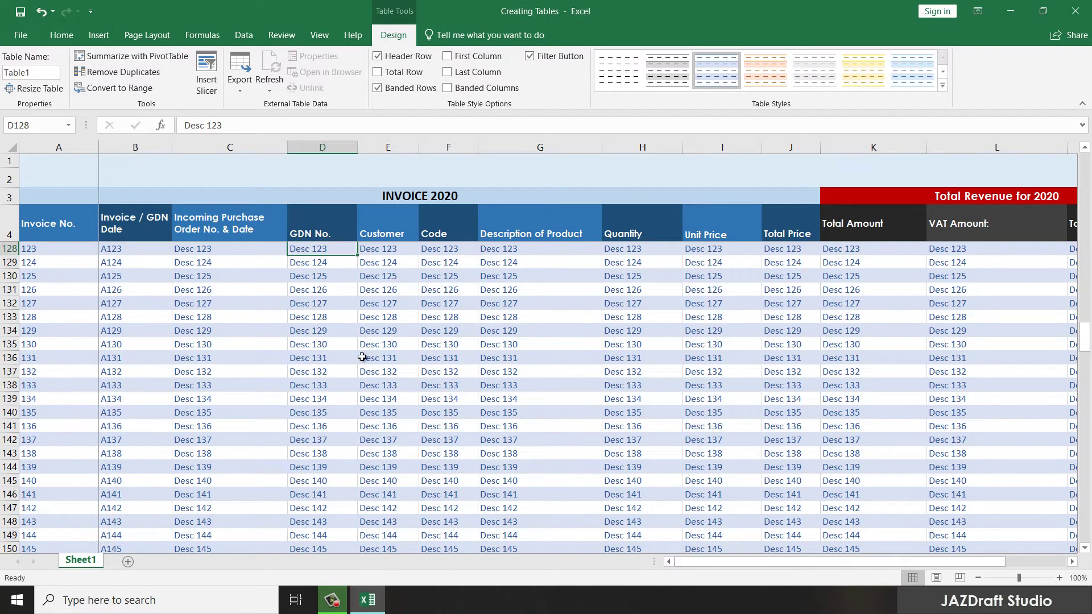
scroll(360, 349, "up", 8)
scroll(443, 328, "up", 6)
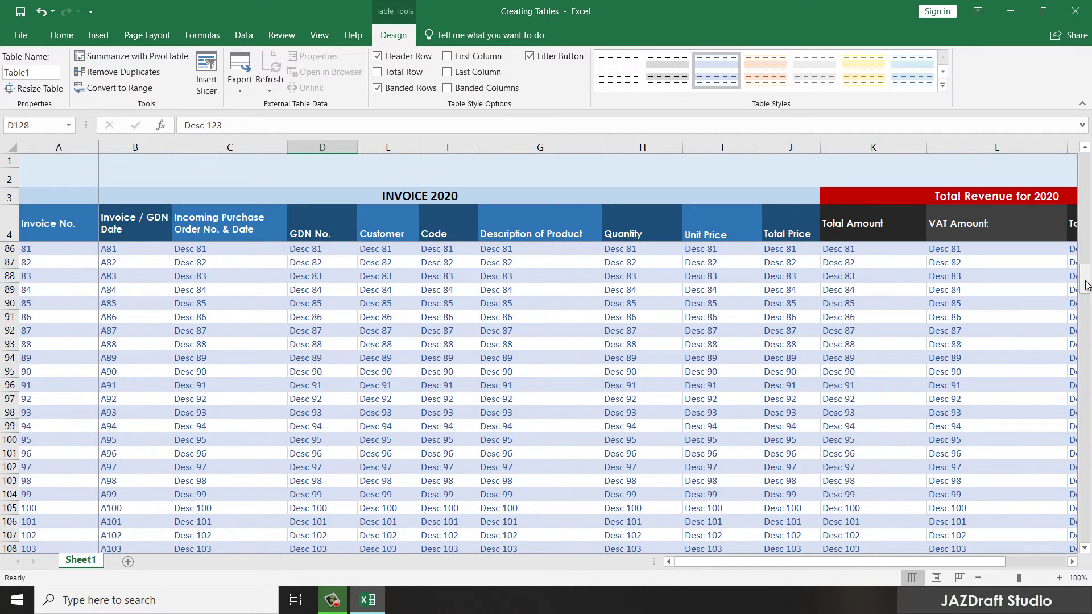
left_click_drag(1086, 282, 1091, 85)
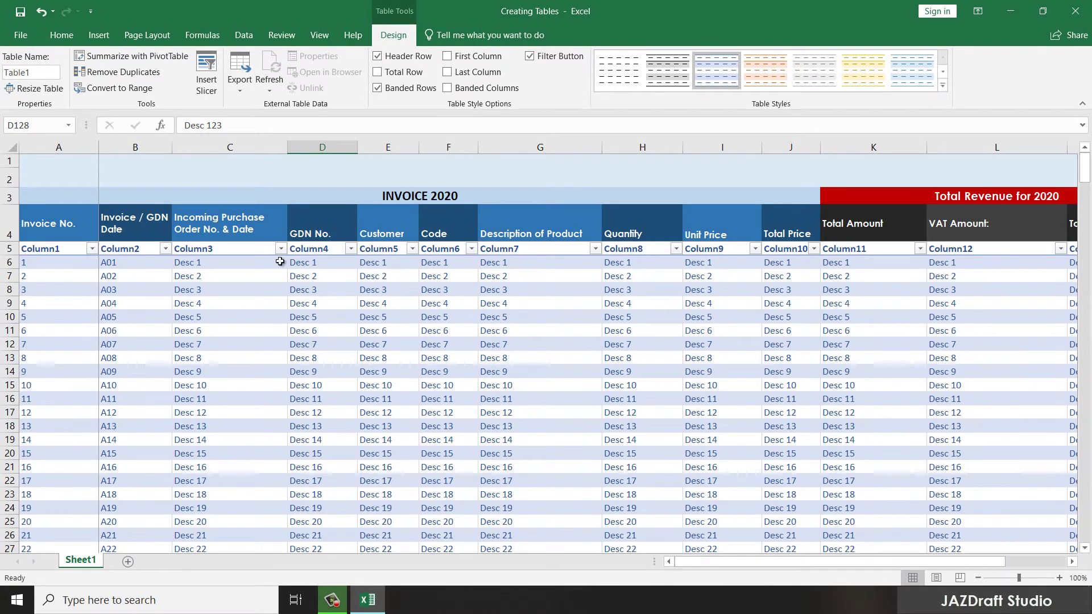
- Unfreeze the worksheet's panes, with cell B6 selected
left_click(120, 262)
left_click(319, 35)
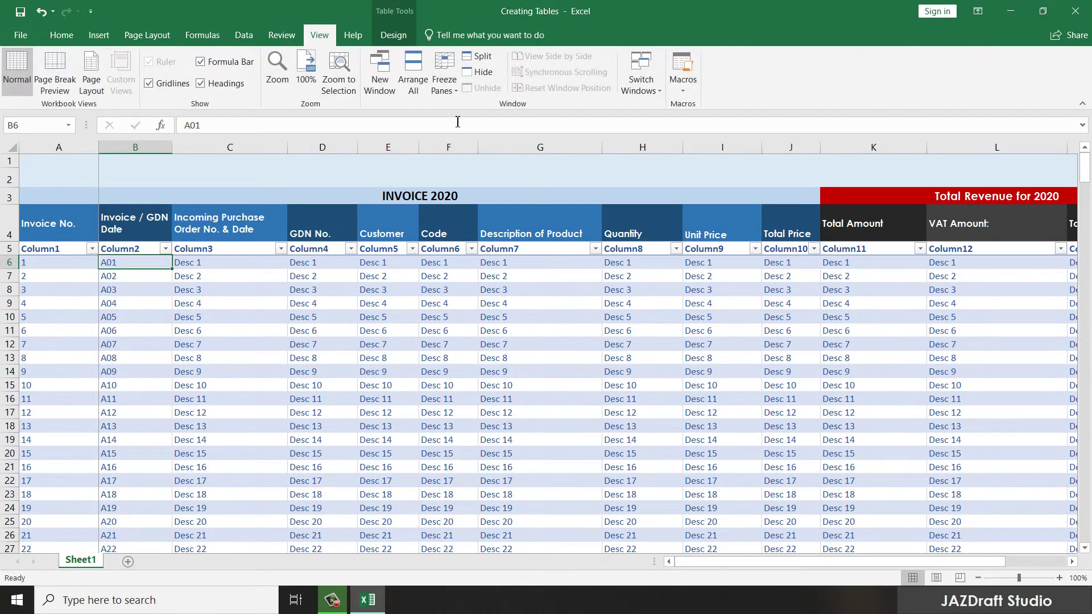
left_click(444, 88)
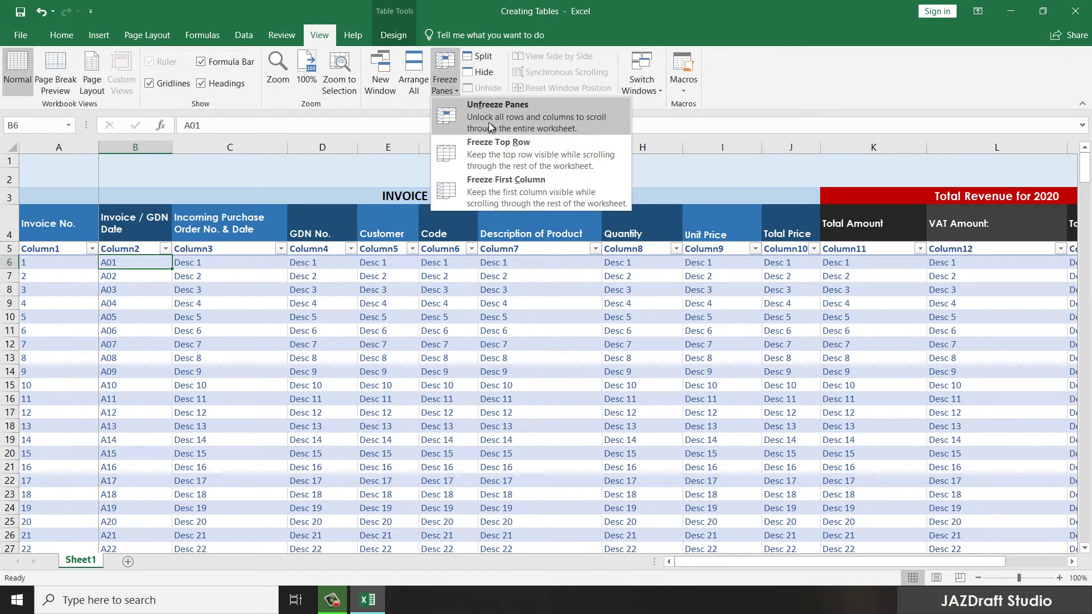
left_click(490, 106)
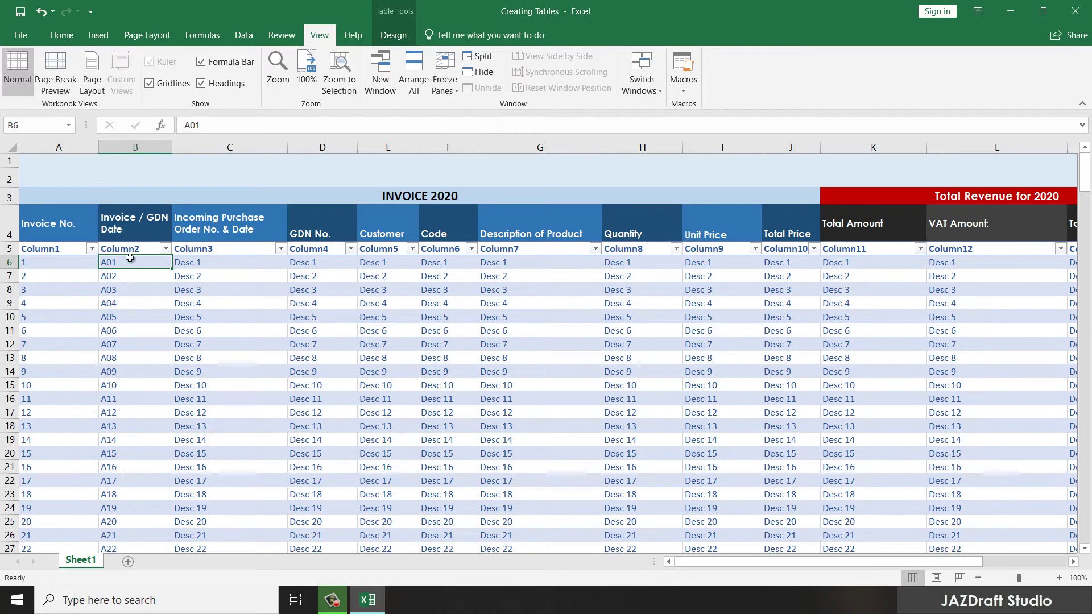
- Freeze the panes at cell B6 so that rows 1 to 5 and the Invoice No. column stay fixed
left_click(444, 85)
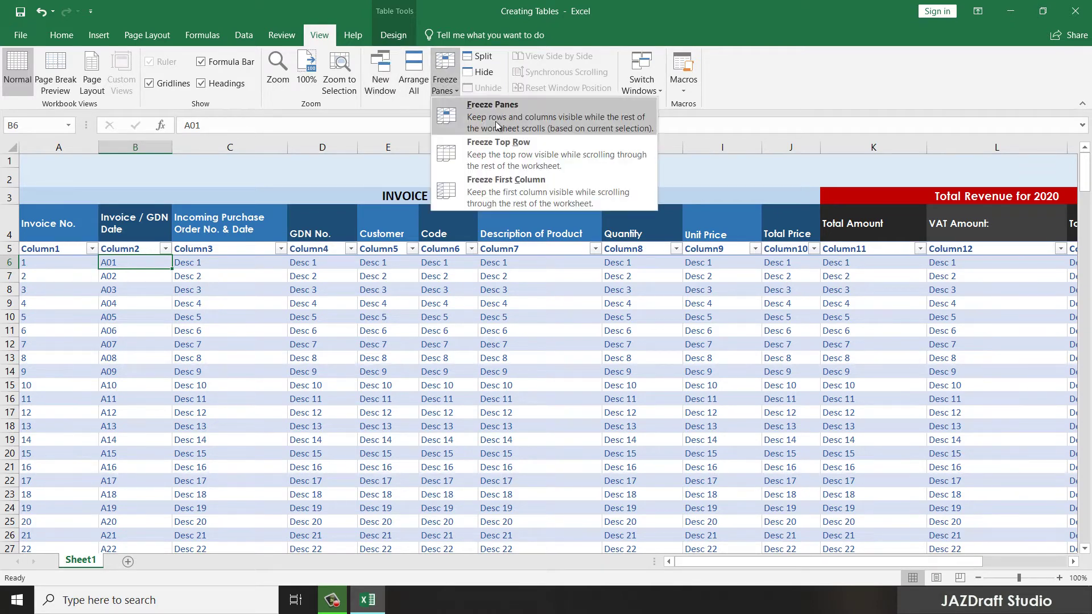
left_click(491, 180)
scroll(339, 399, "down", 7)
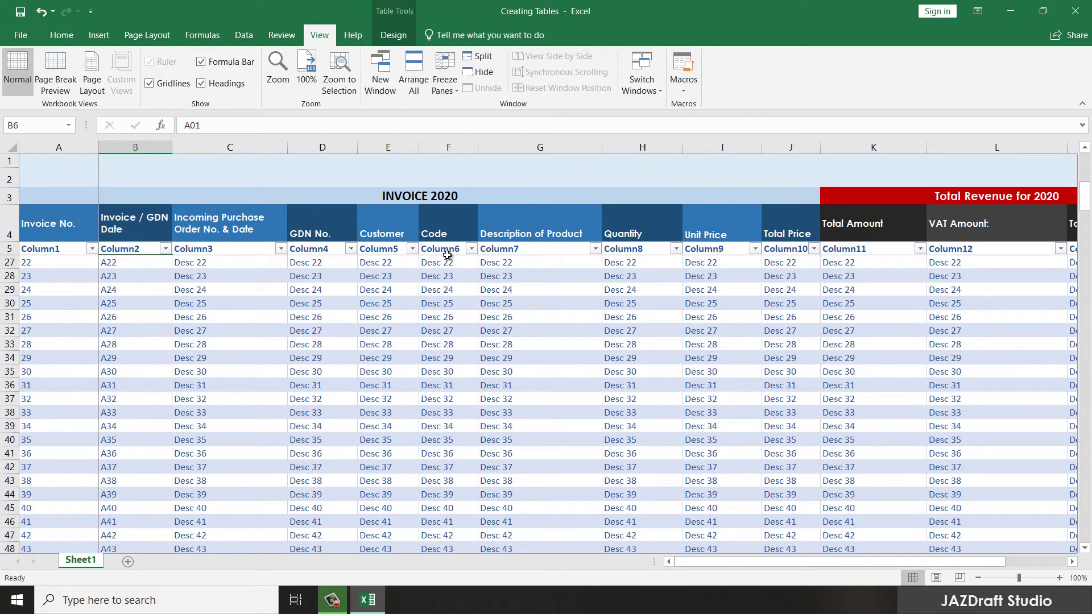
left_click(411, 249)
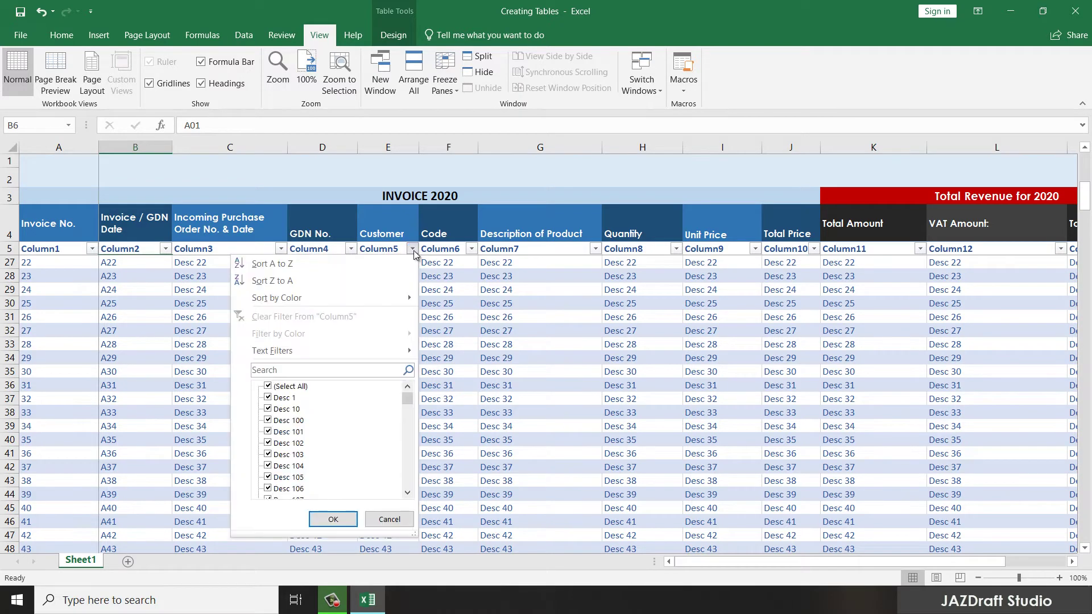
key("Escape")
- Filter the table's Column3 to show only the Desc 53 record, using the filter's search
scroll(301, 518, "down", 5)
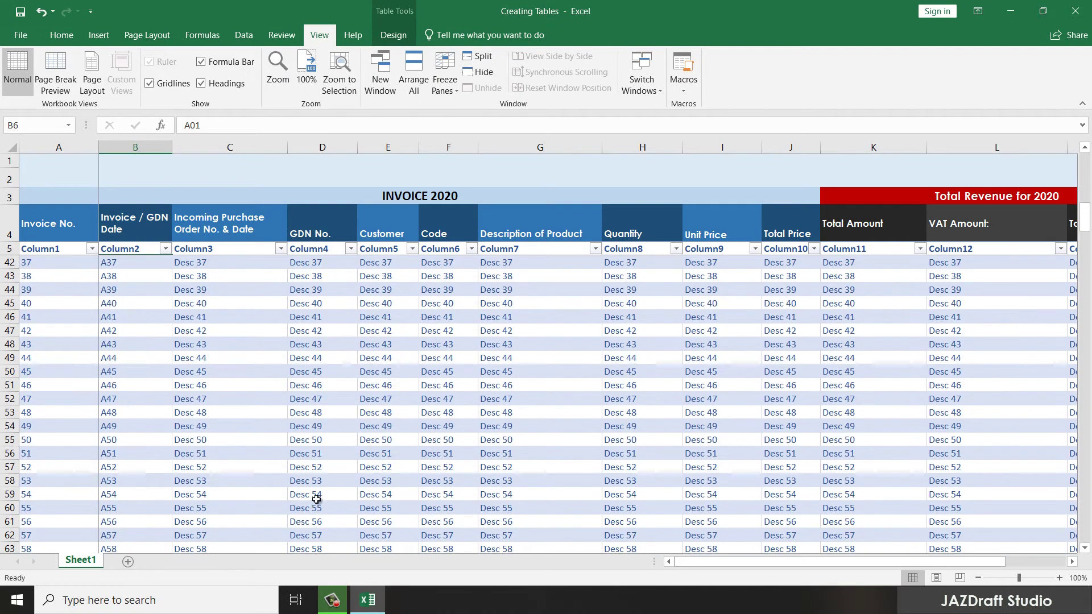
left_click(198, 481)
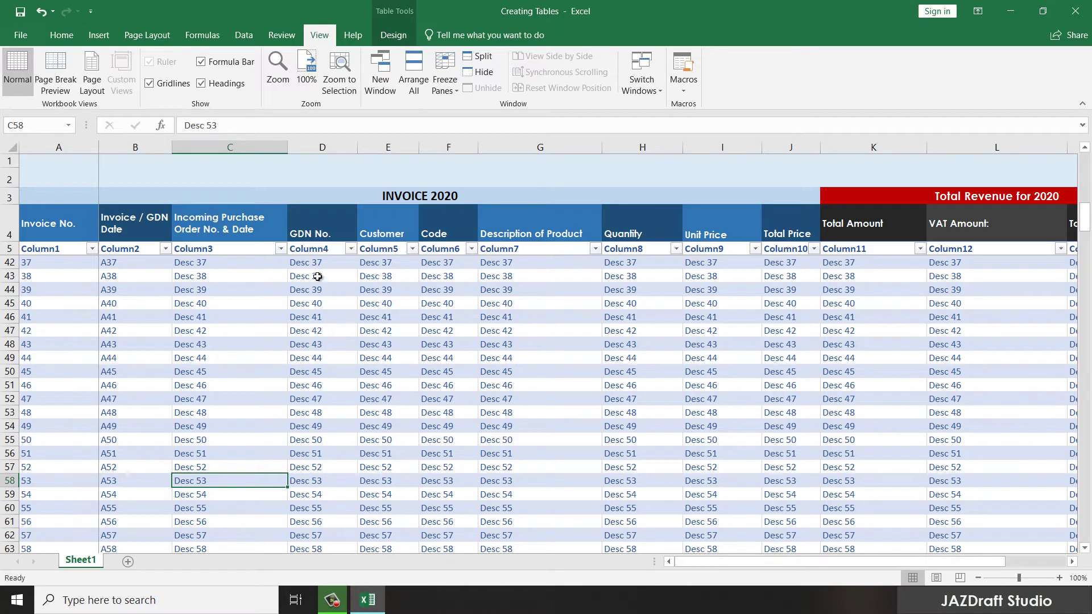
left_click(281, 248)
left_click(188, 371)
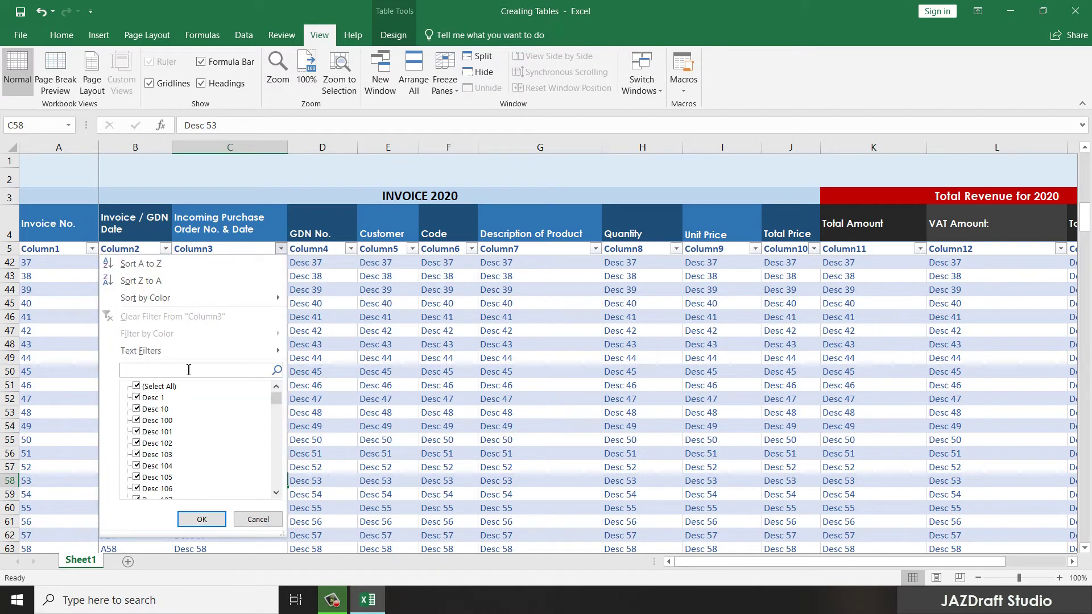
type("DEsc")
key("BackSpace")
key("BackSpace")
key("BackSpace")
type("es")
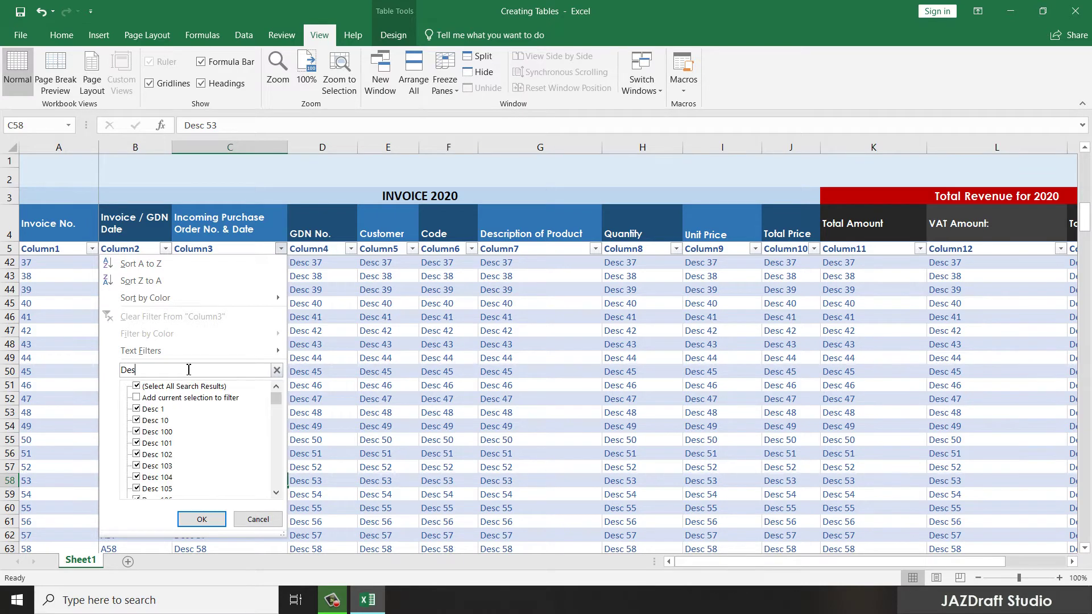
type(" 53")
key("BackSpace")
key("BackSpace")
type("53")
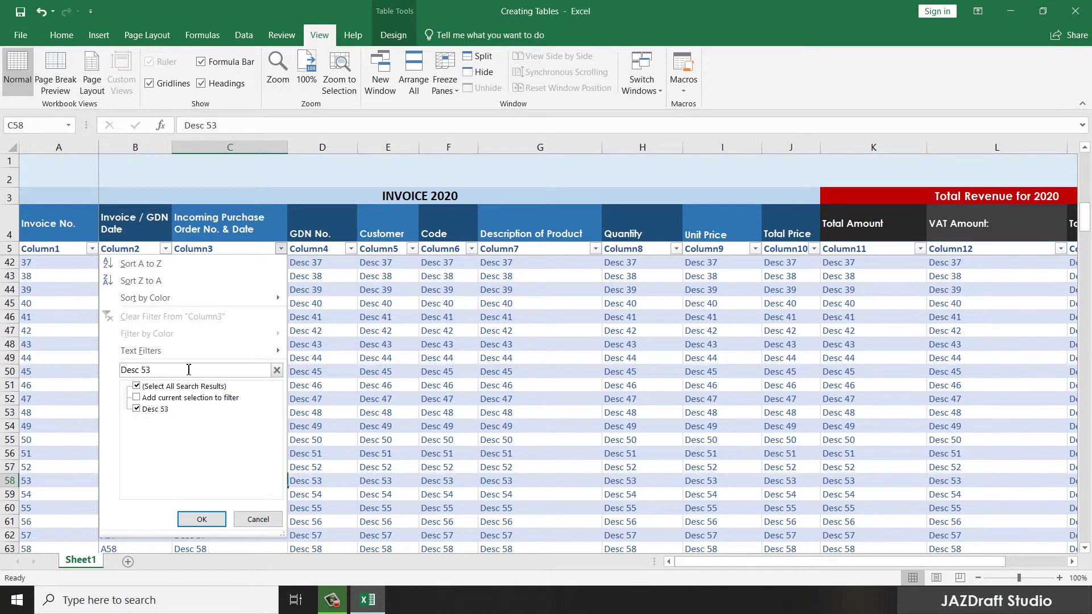
key("Return")
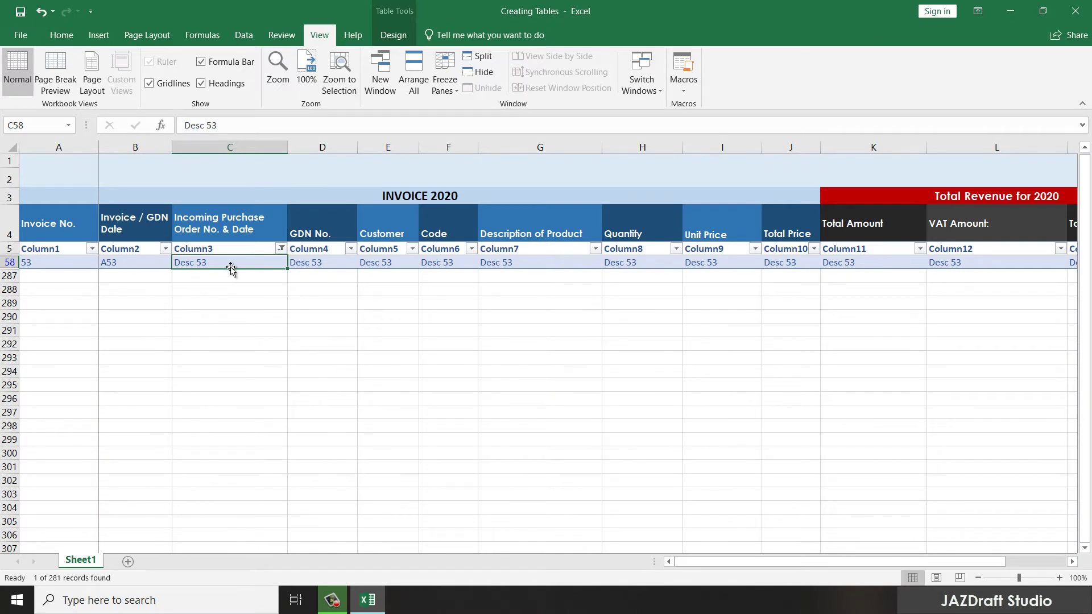
- Show all records again by selecting every value in Column3's filter
left_click(281, 248)
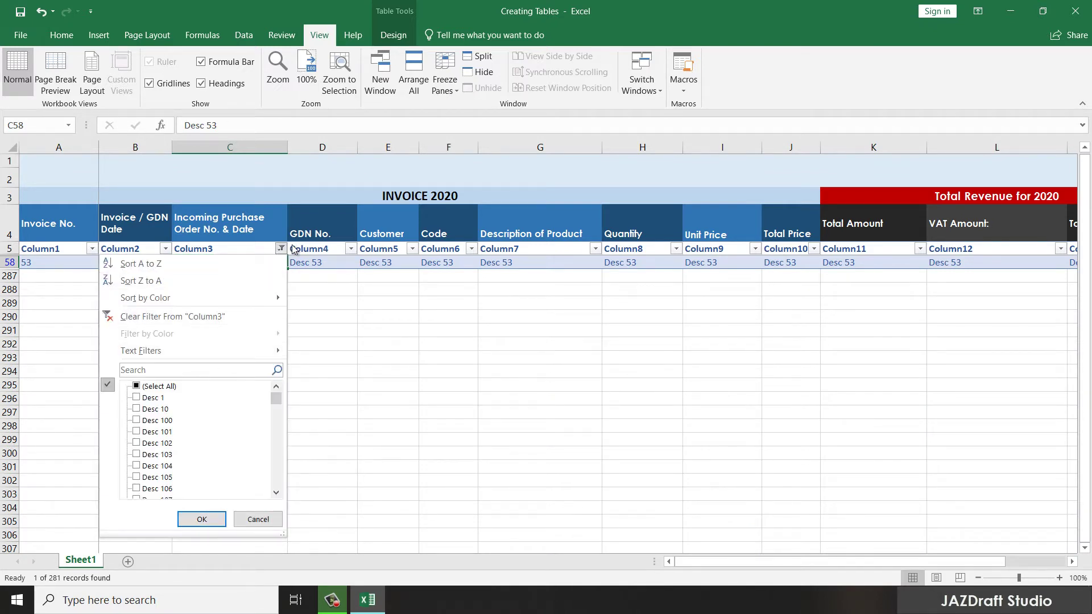
left_click(278, 249)
left_click(279, 249)
left_click(281, 249)
left_click(281, 249)
left_click(202, 519)
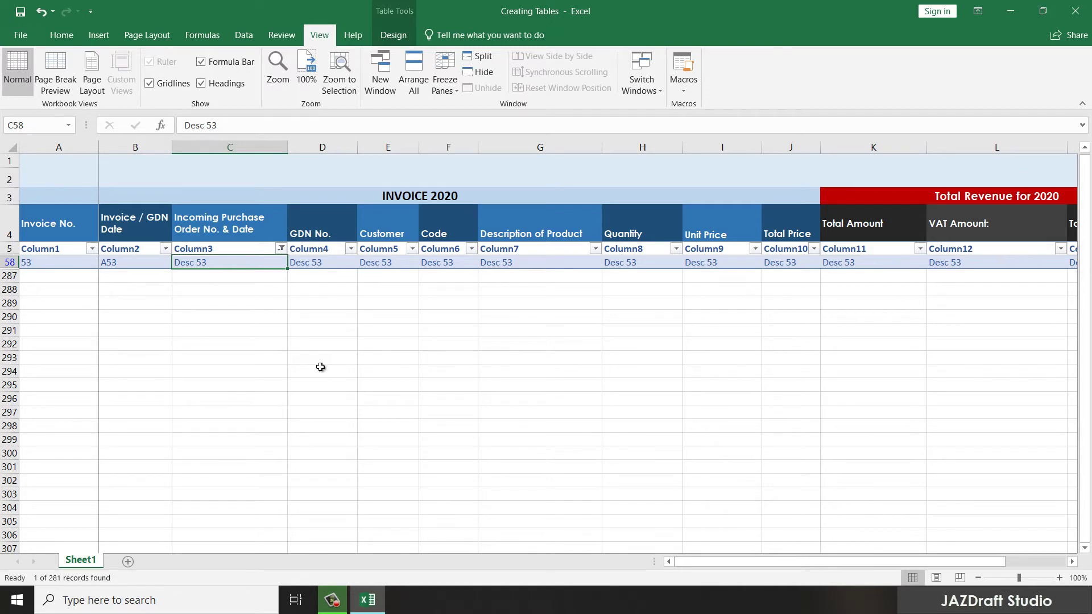
left_click(281, 249)
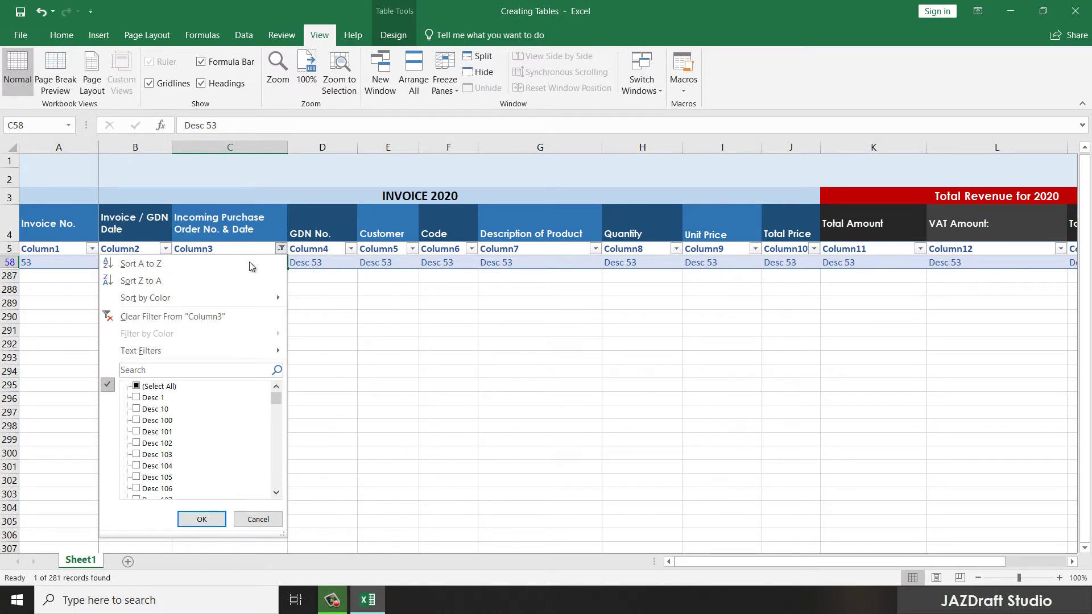
left_click(281, 249)
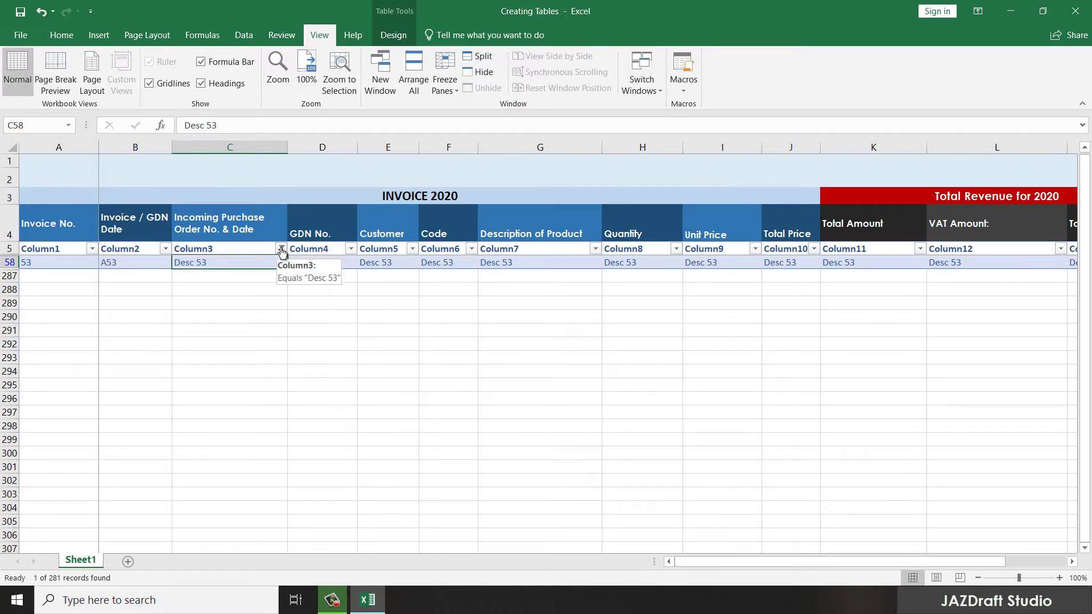
left_click(281, 249)
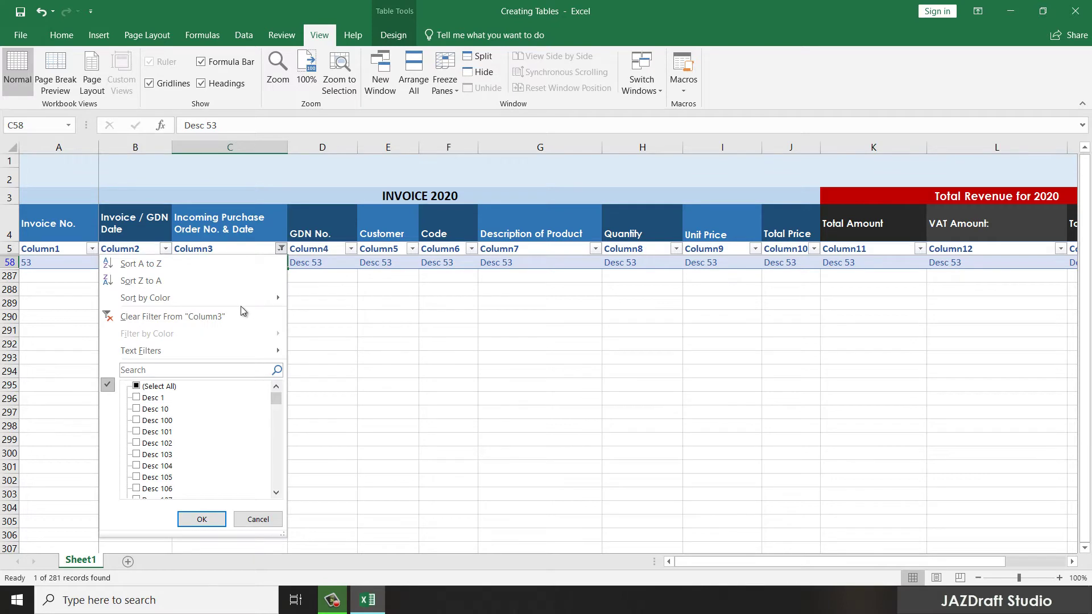
left_click(137, 387)
left_click(203, 519)
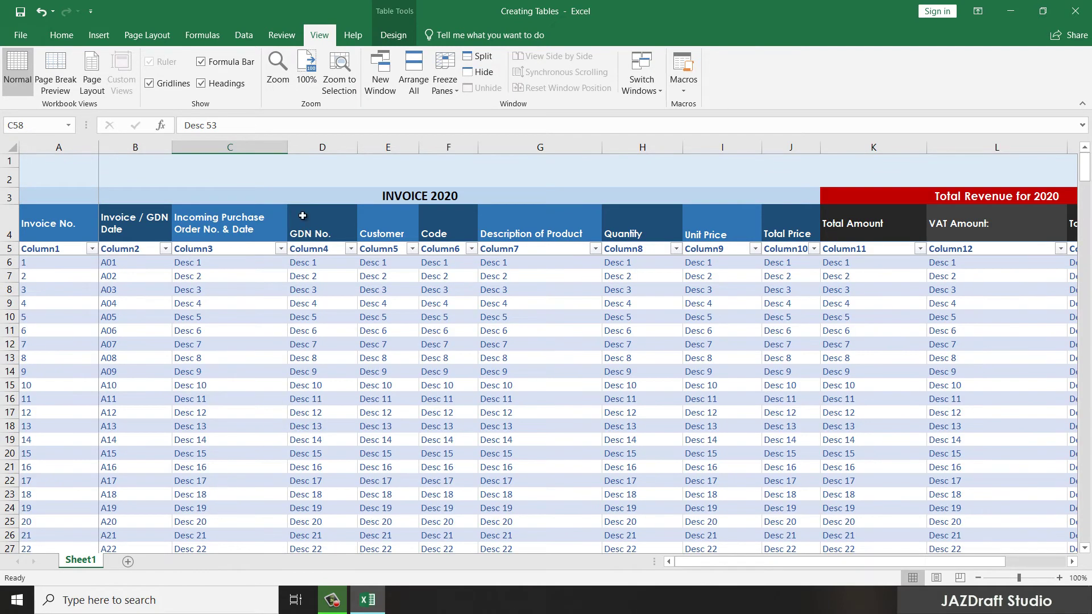
- Sort the table by Column3 from A to Z
left_click(281, 249)
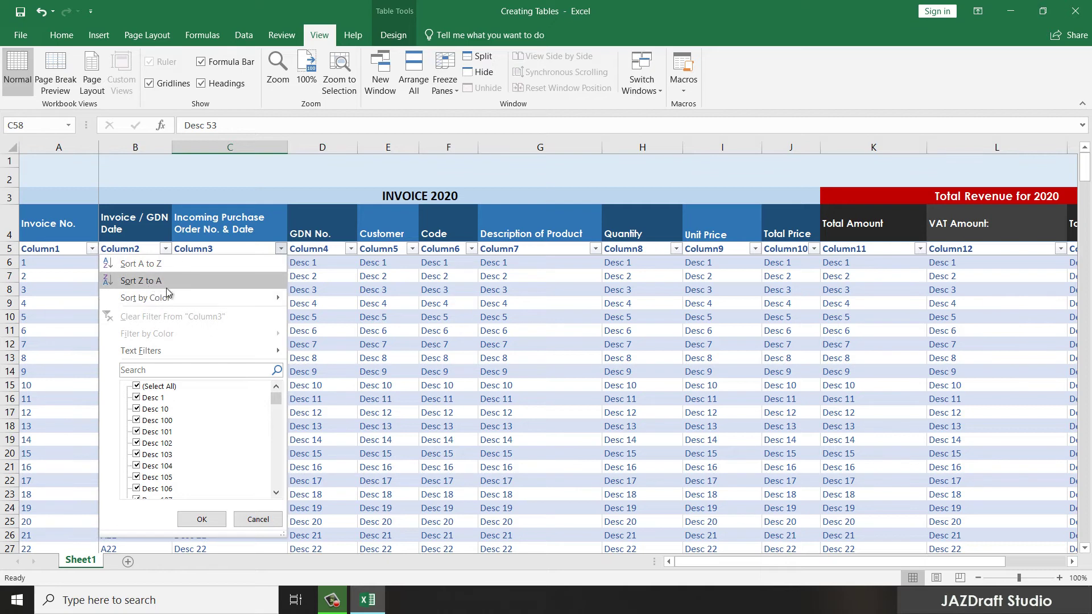
mouse_move(189, 300)
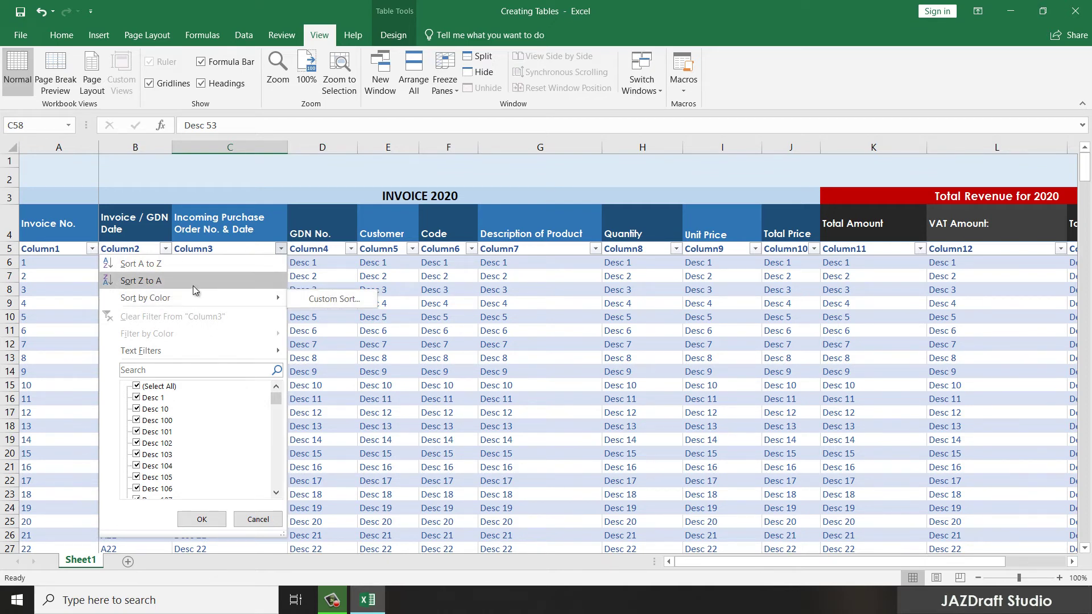
left_click(141, 264)
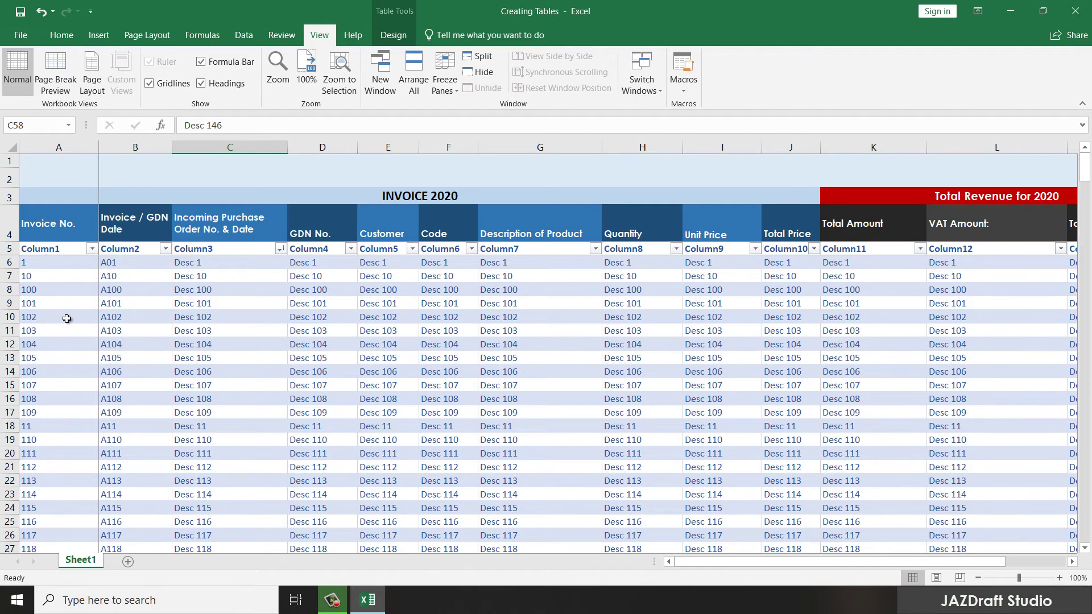
- Sort the table by Column1, the invoice numbers, from smallest to largest
left_click(92, 249)
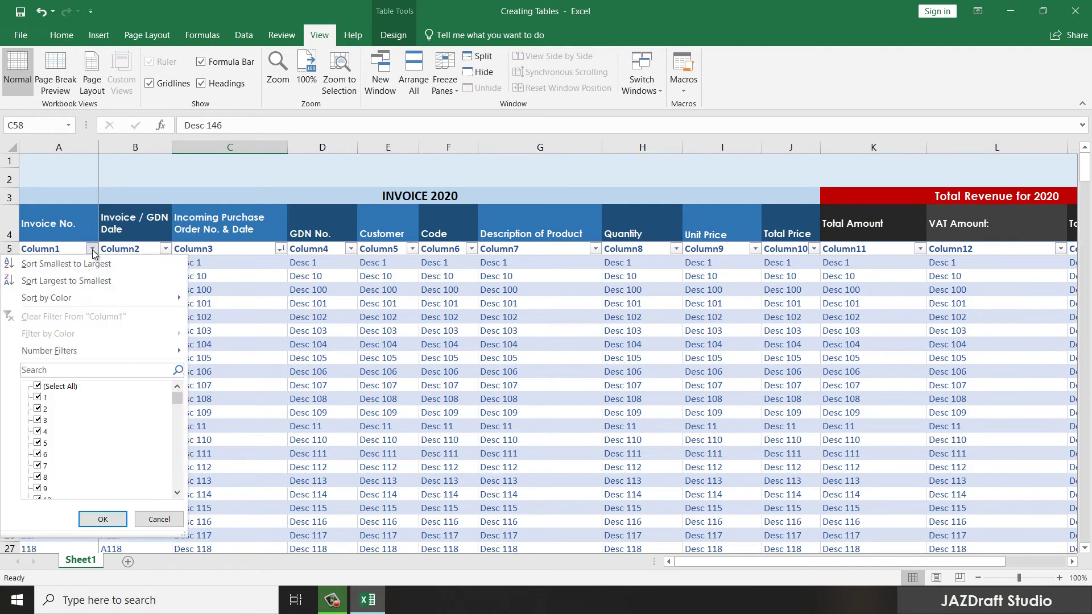
left_click(67, 266)
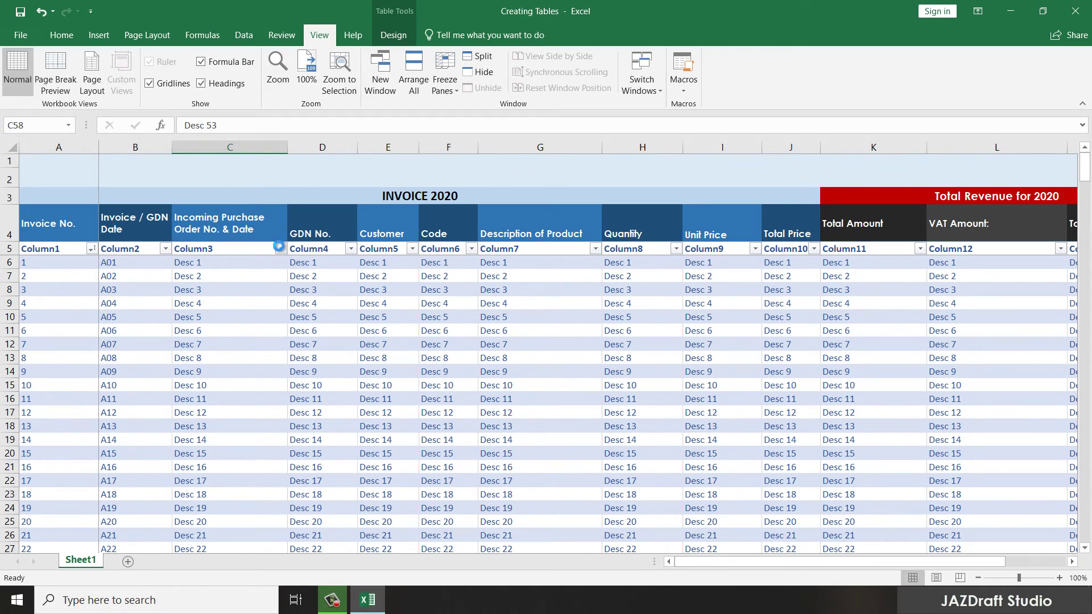
left_click(281, 249)
left_click(282, 252)
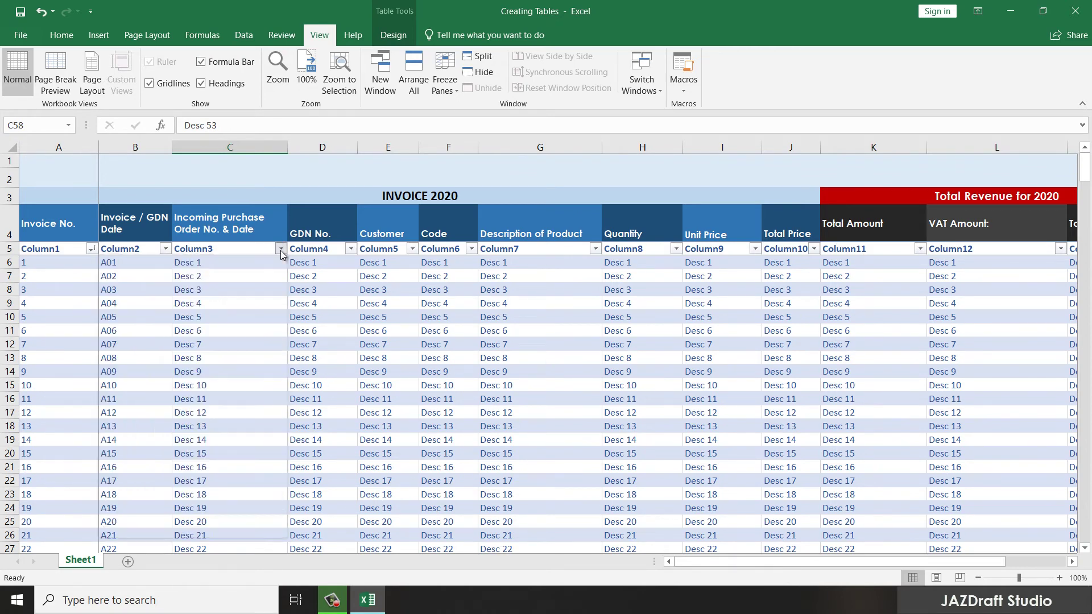
left_click(91, 250)
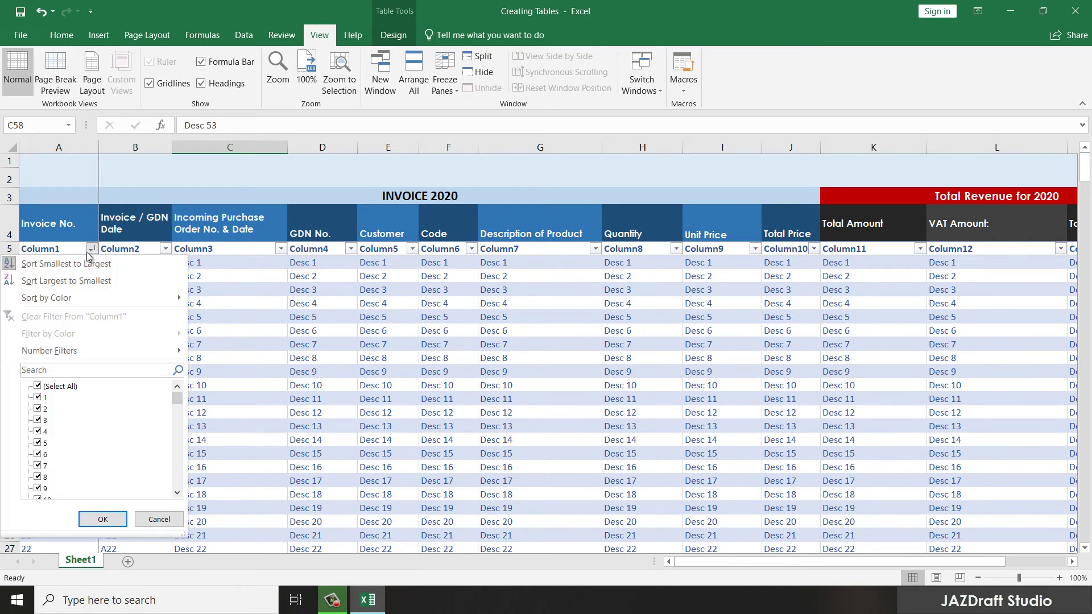
left_click(83, 263)
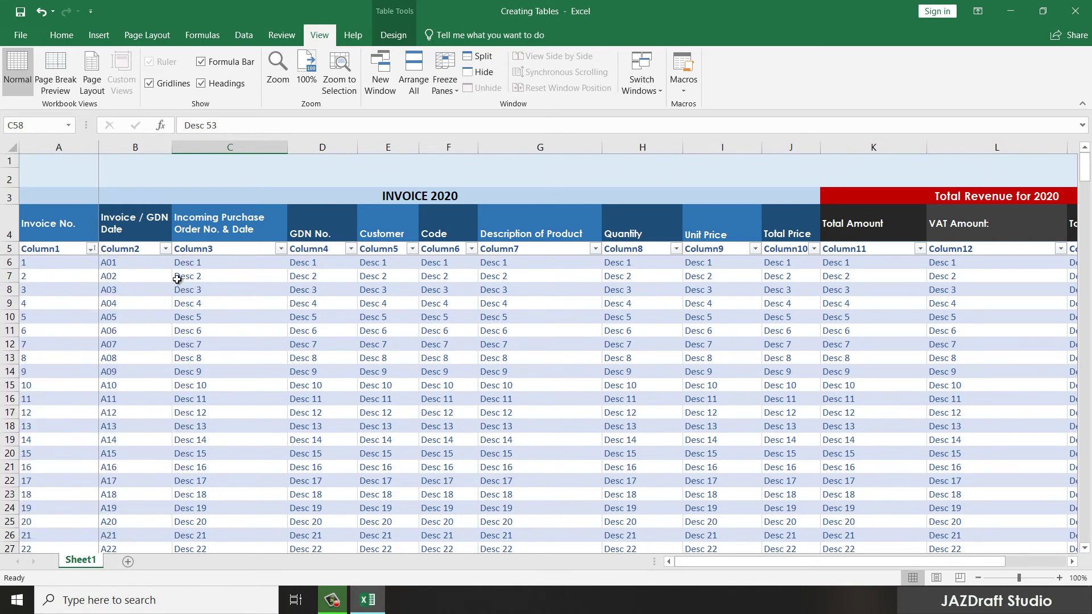
left_click(281, 249)
left_click(282, 252)
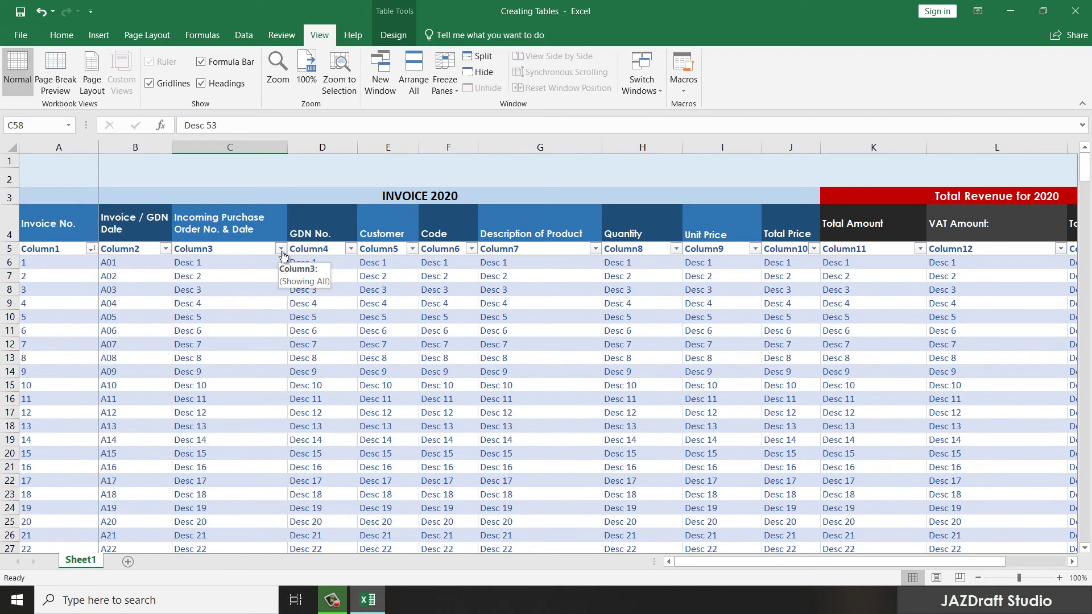
left_click(282, 250)
left_click(166, 249)
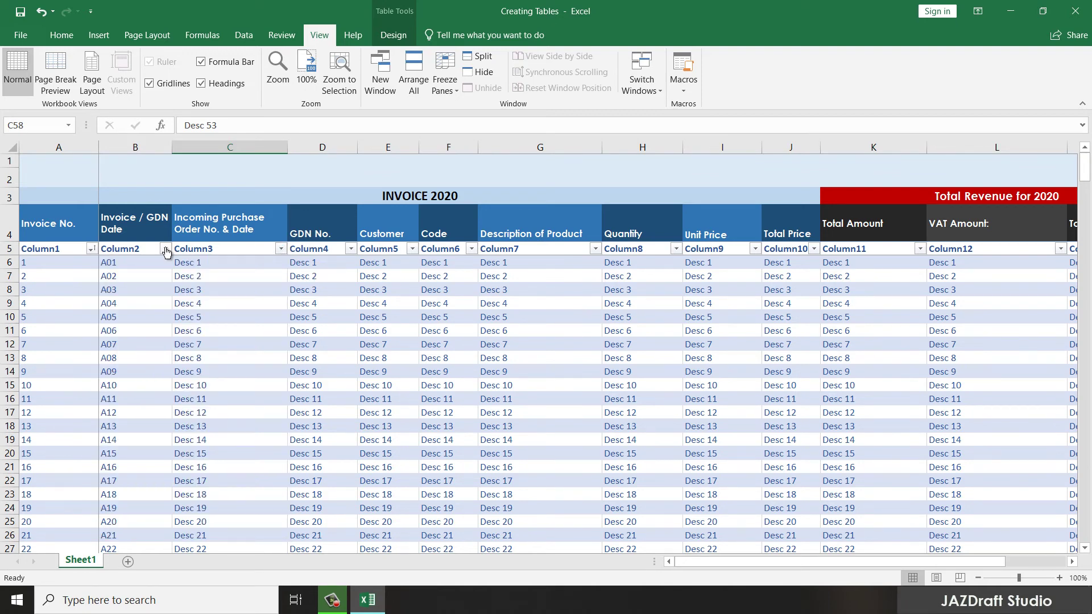
left_click(166, 249)
left_click(166, 250)
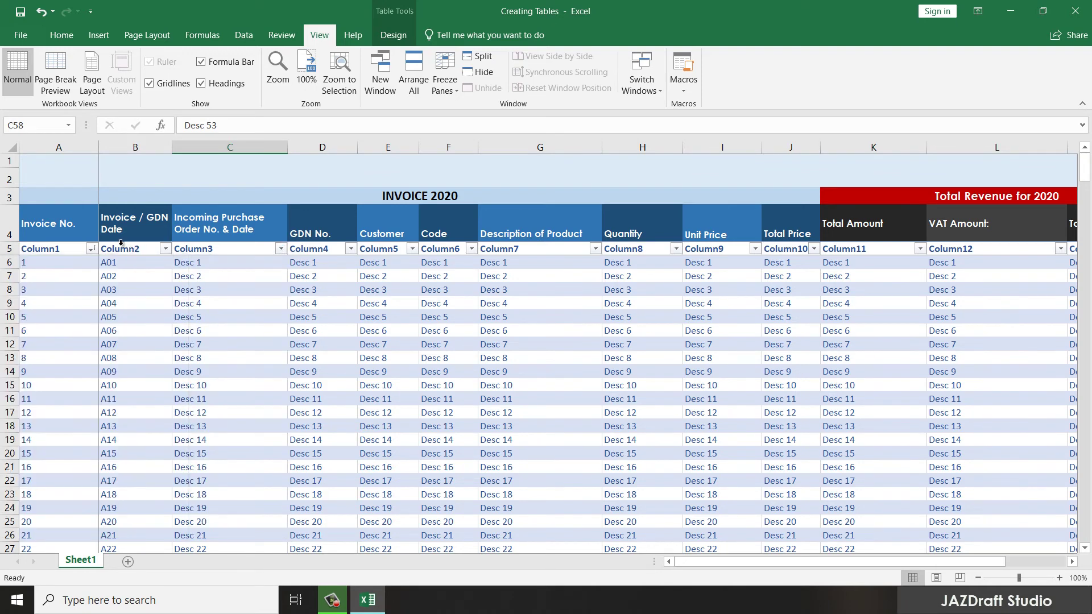
- Sort the table by Column1, the invoice numbers, from largest to smallest
left_click(91, 249)
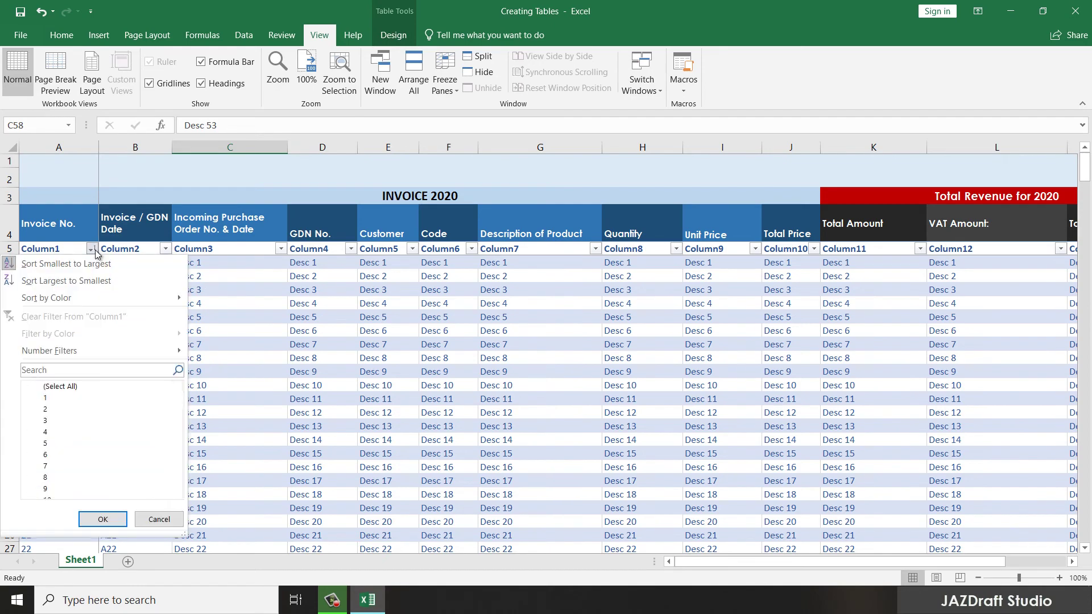
left_click(65, 281)
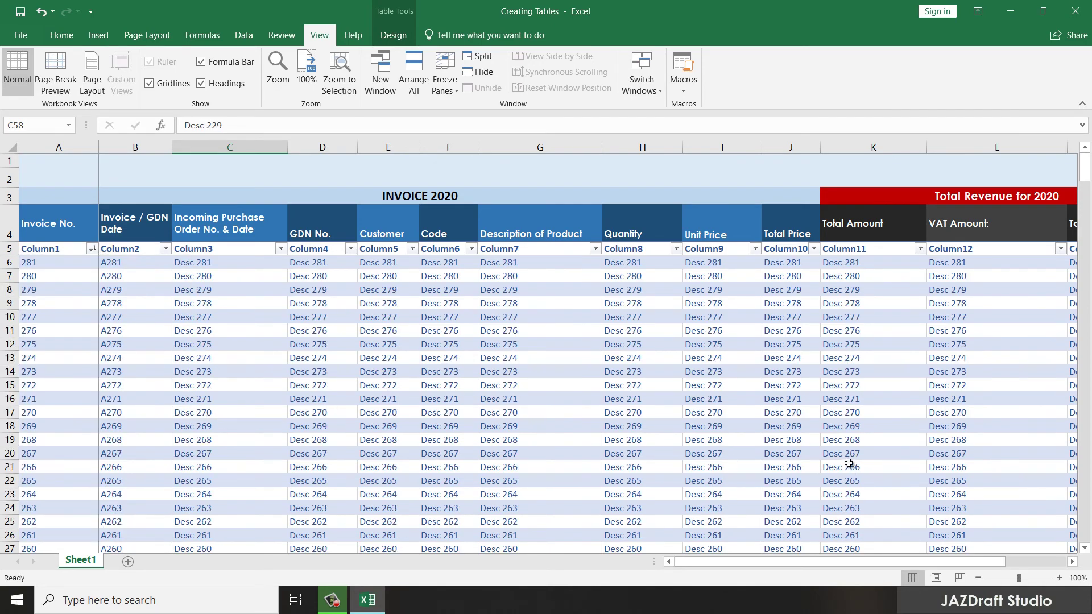
scroll(848, 468, "down", 16)
scroll(839, 455, "up", 16)
mouse_move(803, 563)
left_mouse_down()
mouse_move(896, 563)
mouse_move(782, 561)
left_mouse_up()
scroll(676, 461, "down", 9)
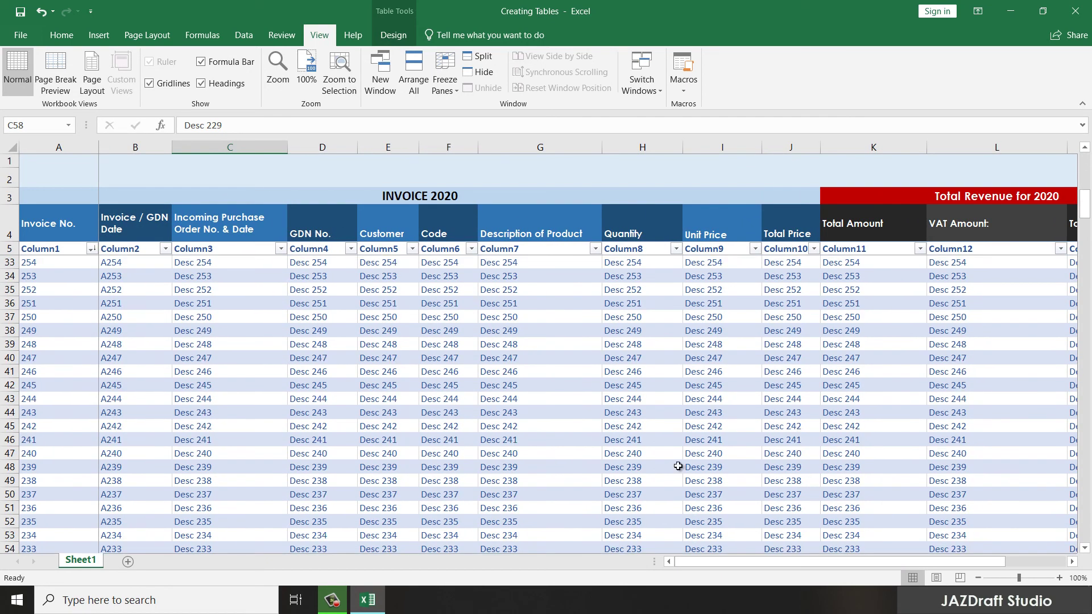
- Examine the sort and filter options of Column7 and the sorted records beneath the frozen headings
left_click(530, 465)
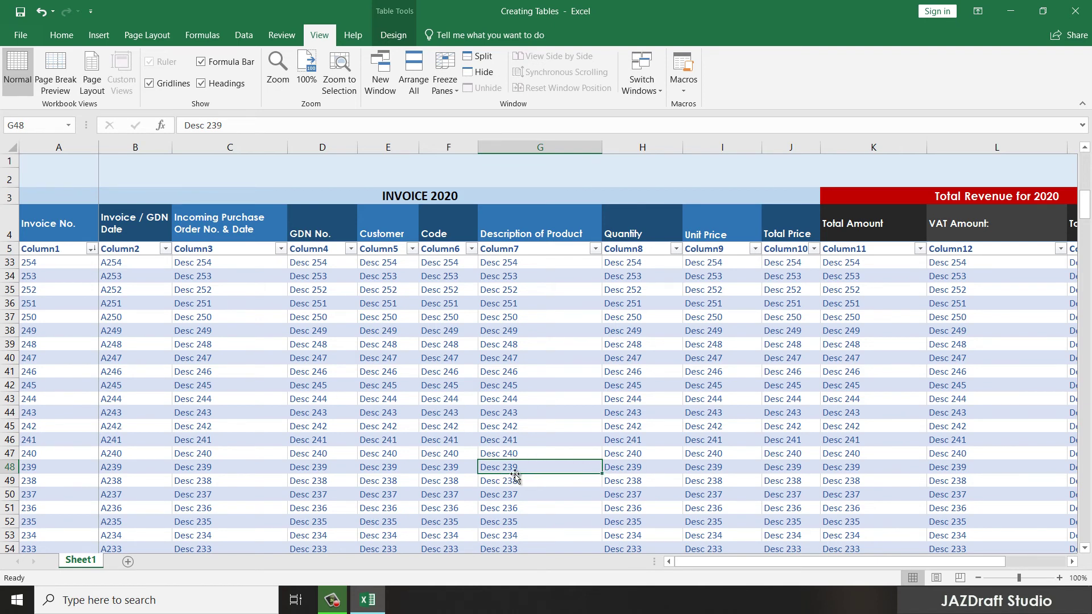
left_click(593, 250)
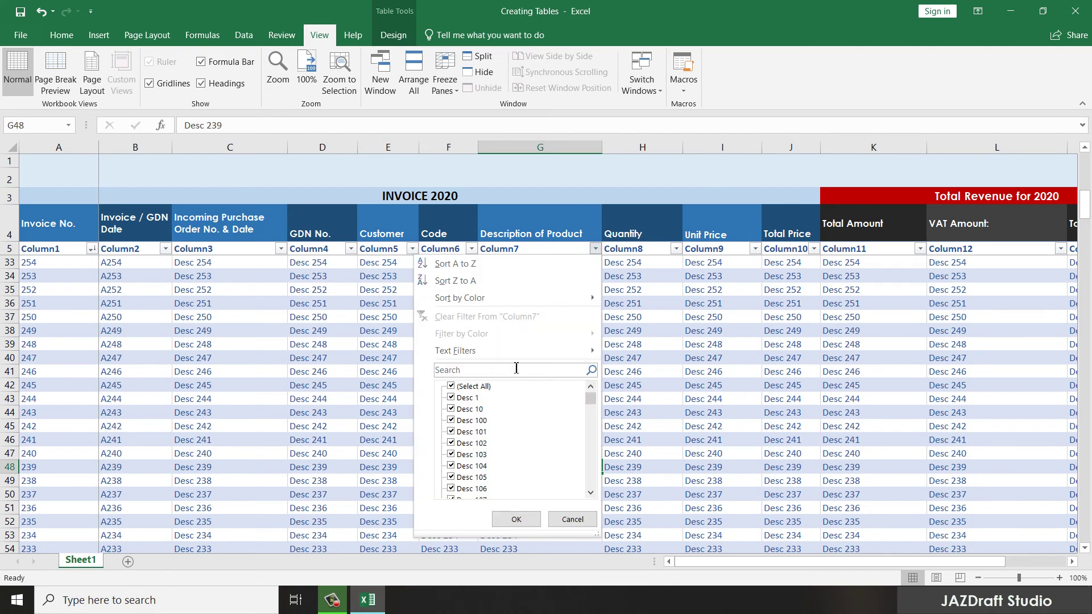
left_click(596, 250)
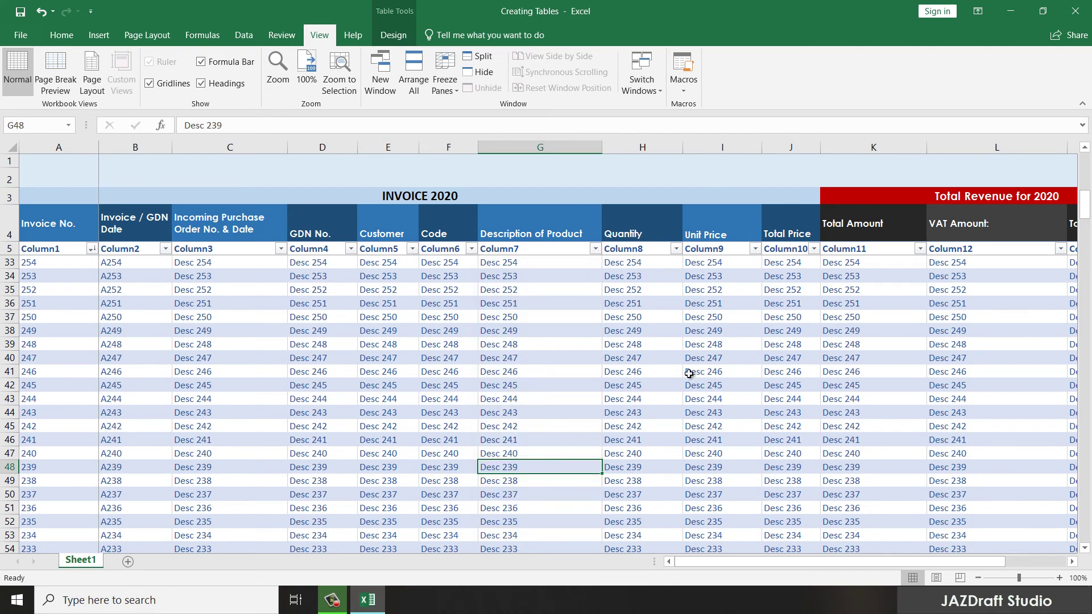
scroll(856, 426, "down", 4)
scroll(856, 426, "up", 2)
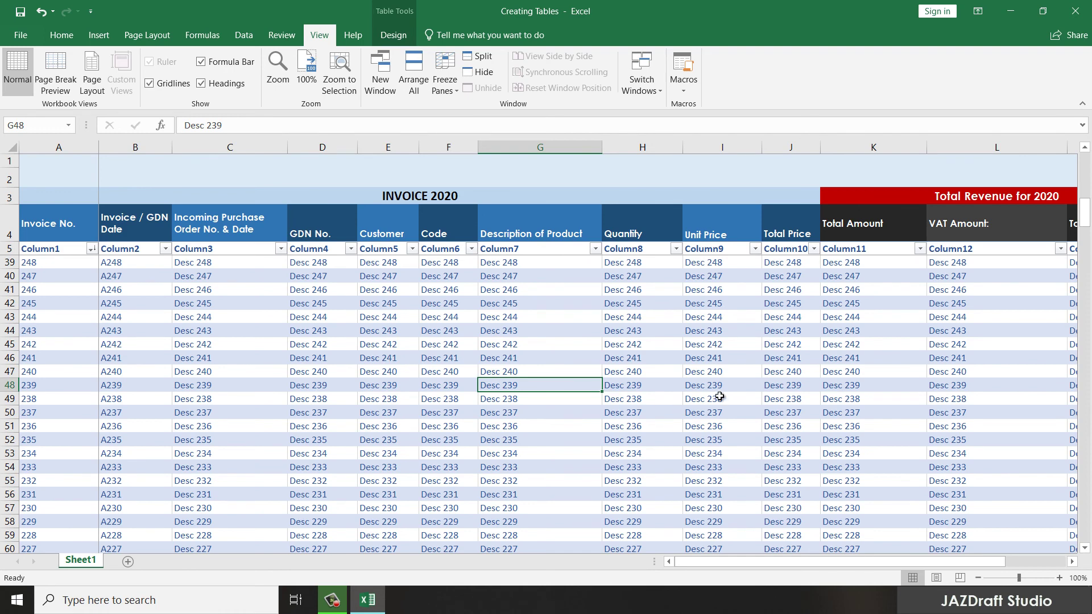
scroll(721, 397, "up", 11)
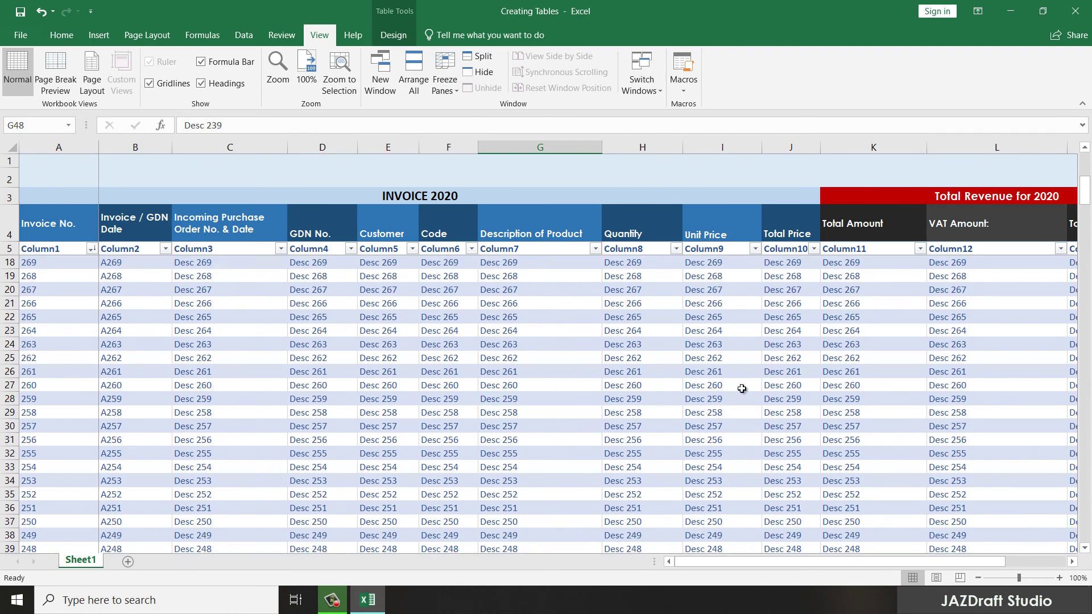